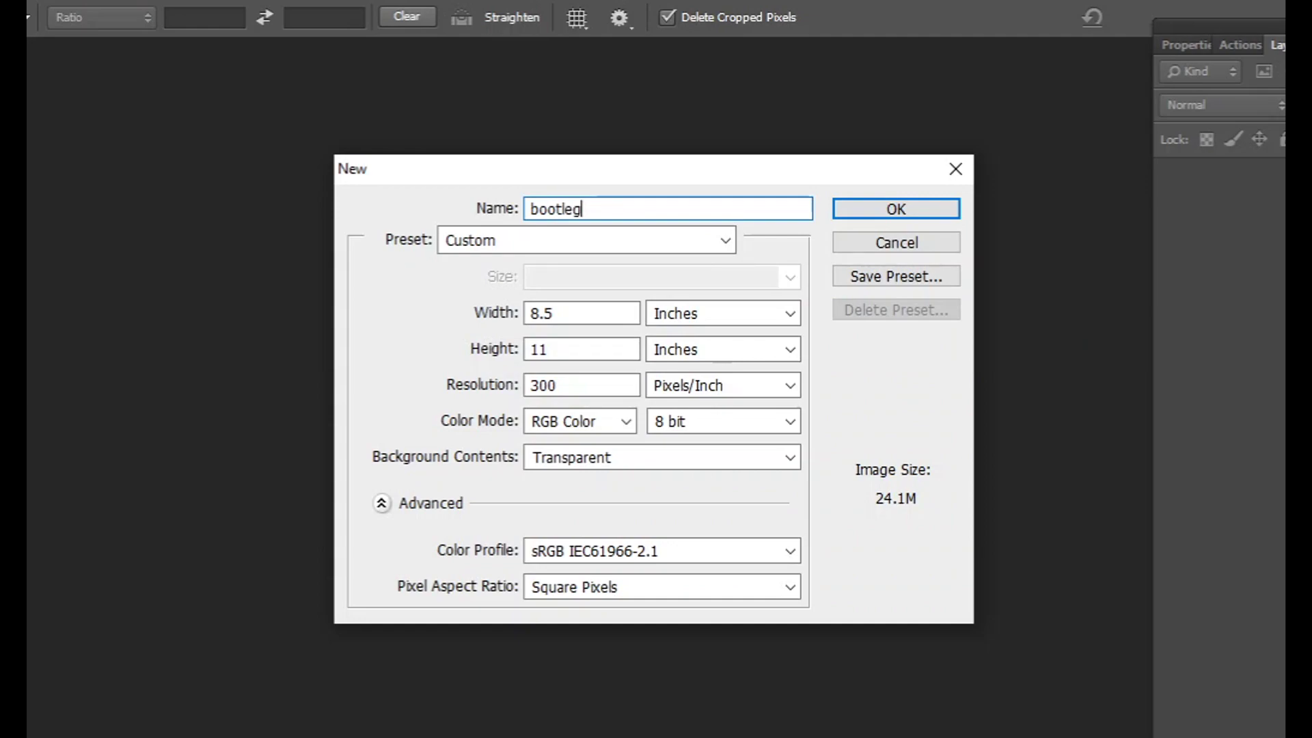
# Create the new bootleg document, 8.5 x 11 inches at 300 pixels/inch, with transparent background contents.
pyautogui.click(588, 458)
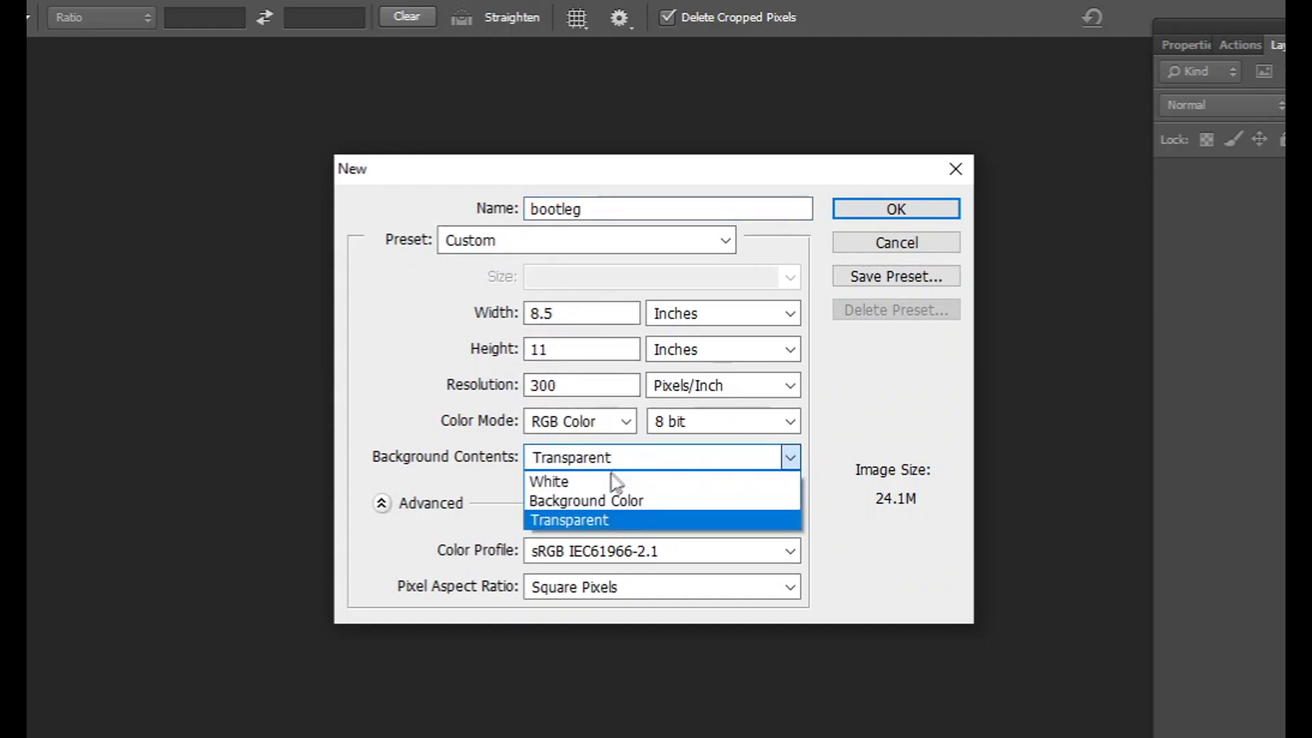
pyautogui.click(603, 521)
pyautogui.click(854, 206)
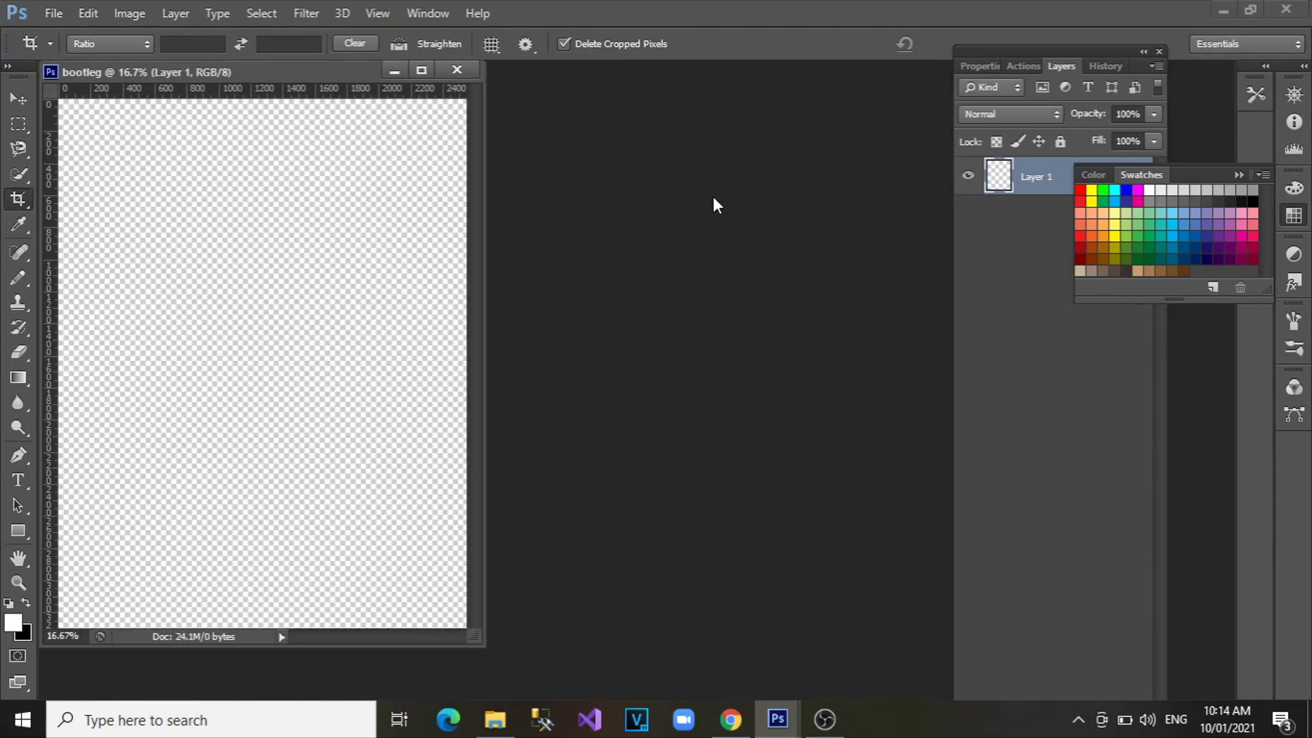
# Add the text JENNIE near the middle of the canvas and set its font size to 150 pt.
pyautogui.press('t')
pyautogui.click(191, 381)
pyautogui.click(403, 44)
pyautogui.click(401, 297)
pyautogui.click(401, 43)
pyautogui.click(379, 38)
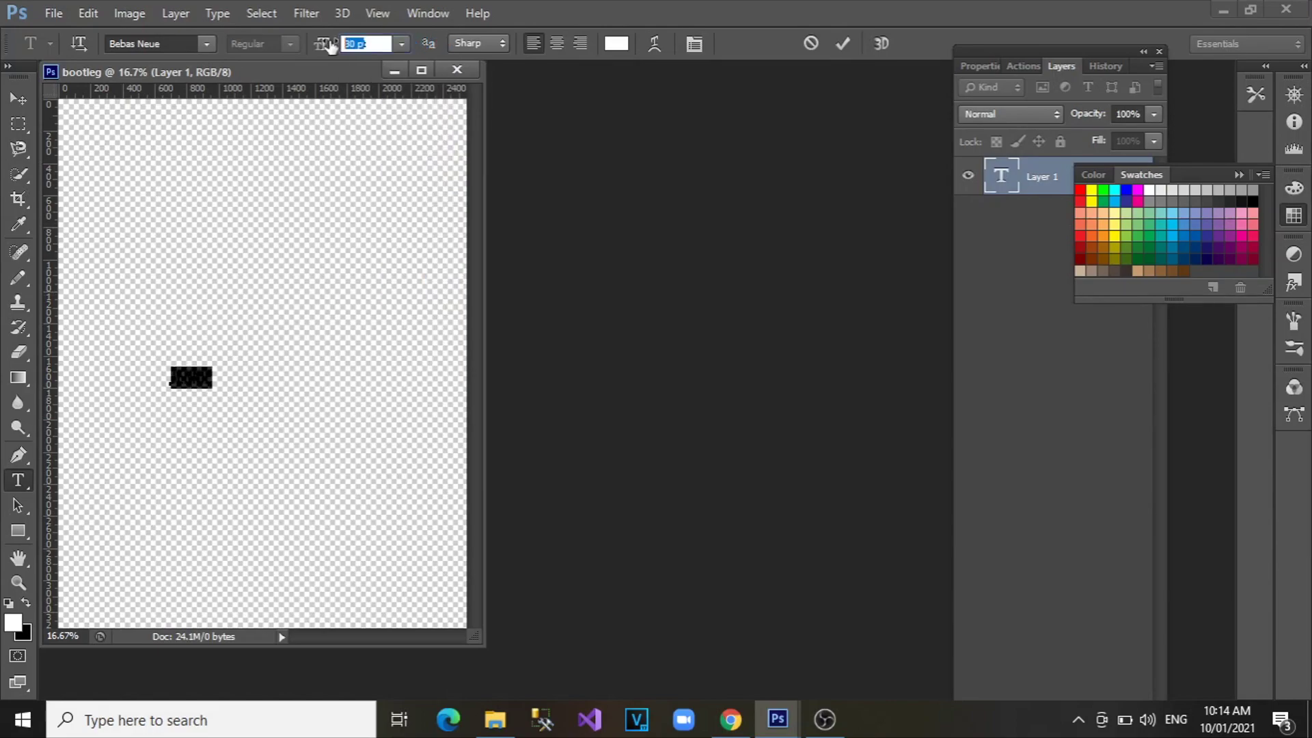
pyautogui.write('100')
pyautogui.press('Return')
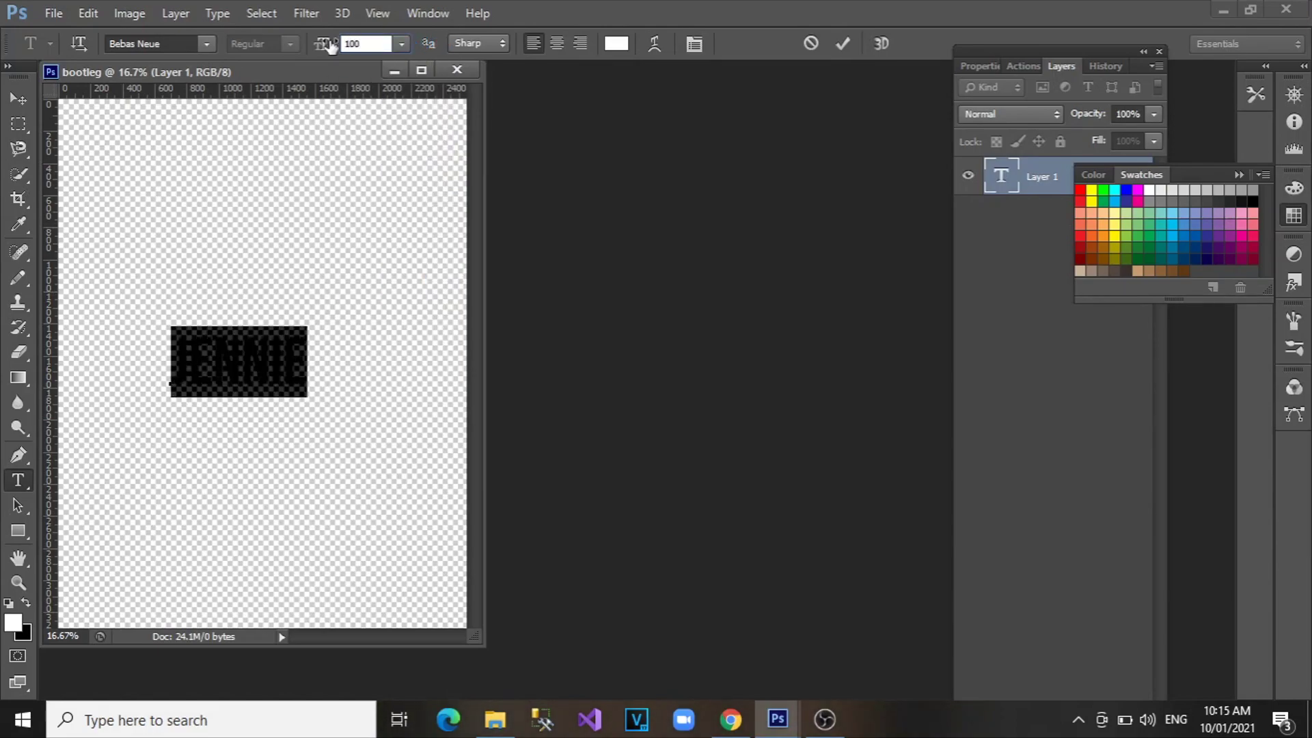
pyautogui.write('150')
pyautogui.press('Return')
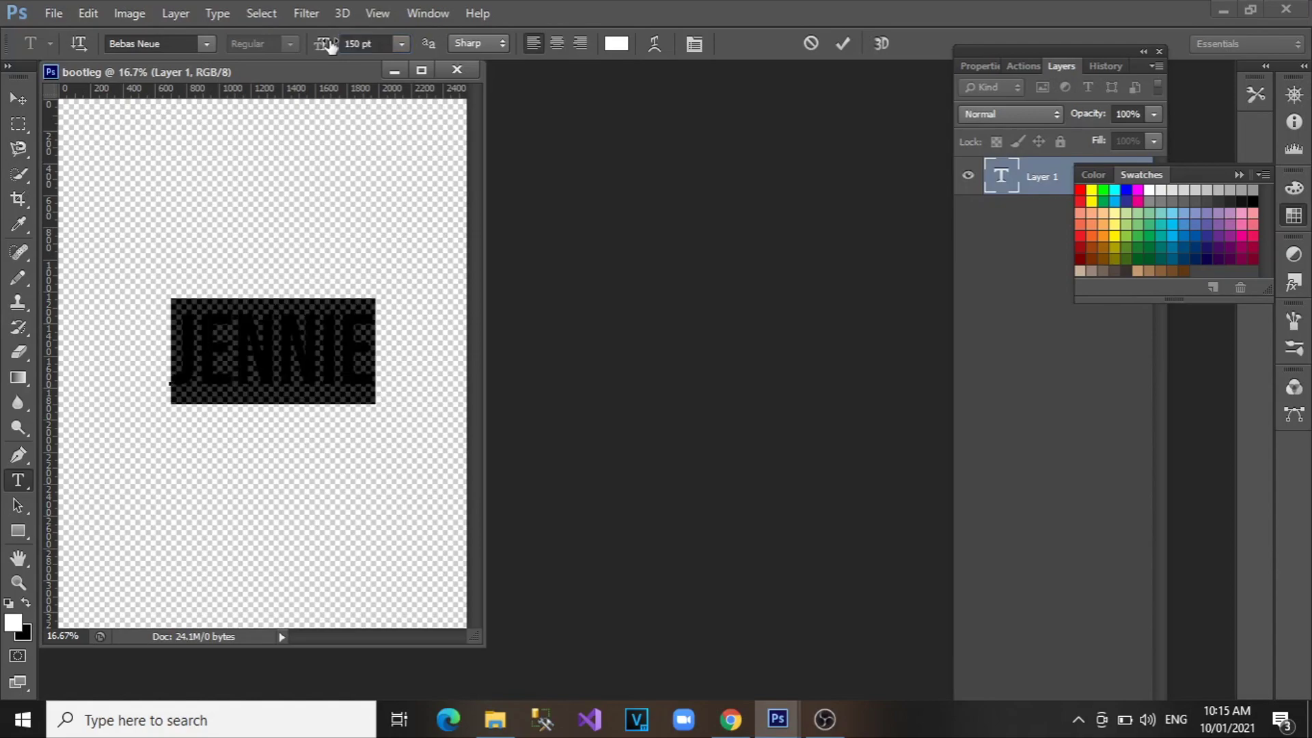
# Set the color of the JENNIE text to near-black.
pyautogui.click(616, 43)
pyautogui.click(828, 534)
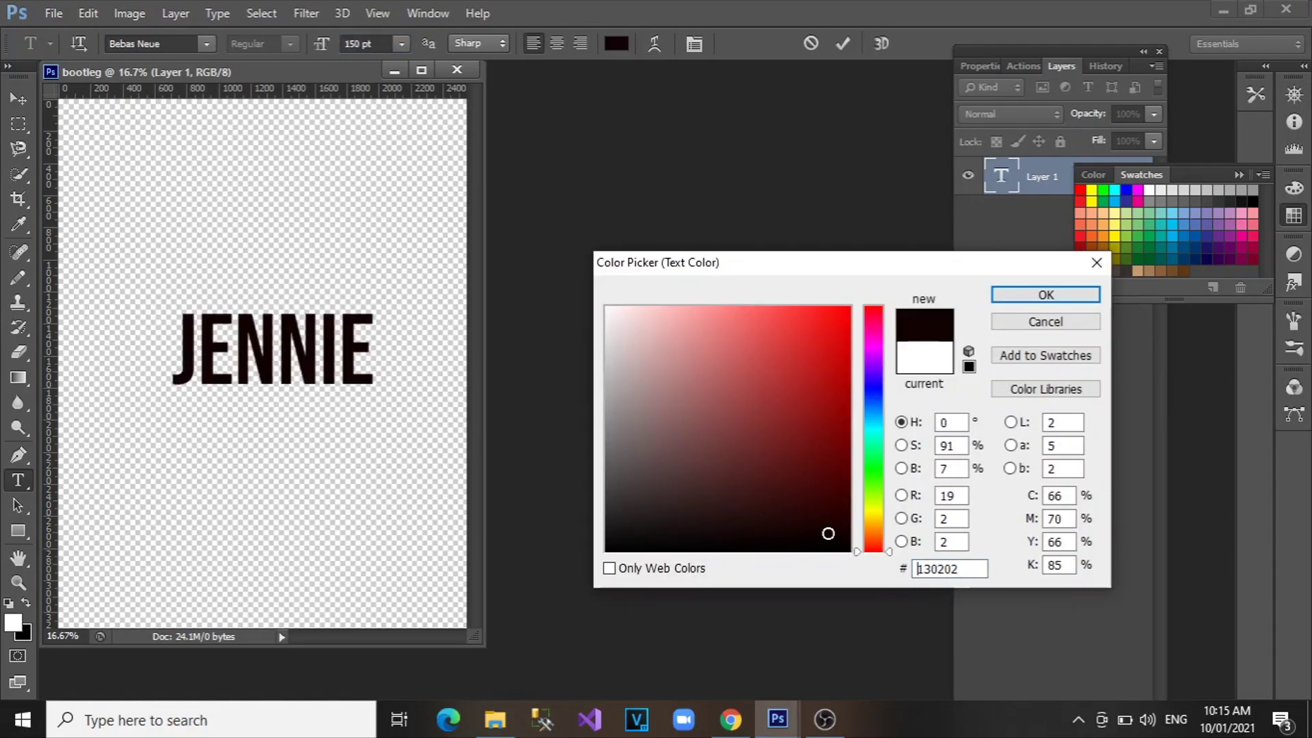
pyautogui.click(1045, 294)
# Set the font of the JENNIE text to Bebas Neue and move the text to the upper part of the canvas.
pyautogui.click(337, 349)
pyautogui.hotkey('ctrl', 'a')
pyautogui.click(207, 44)
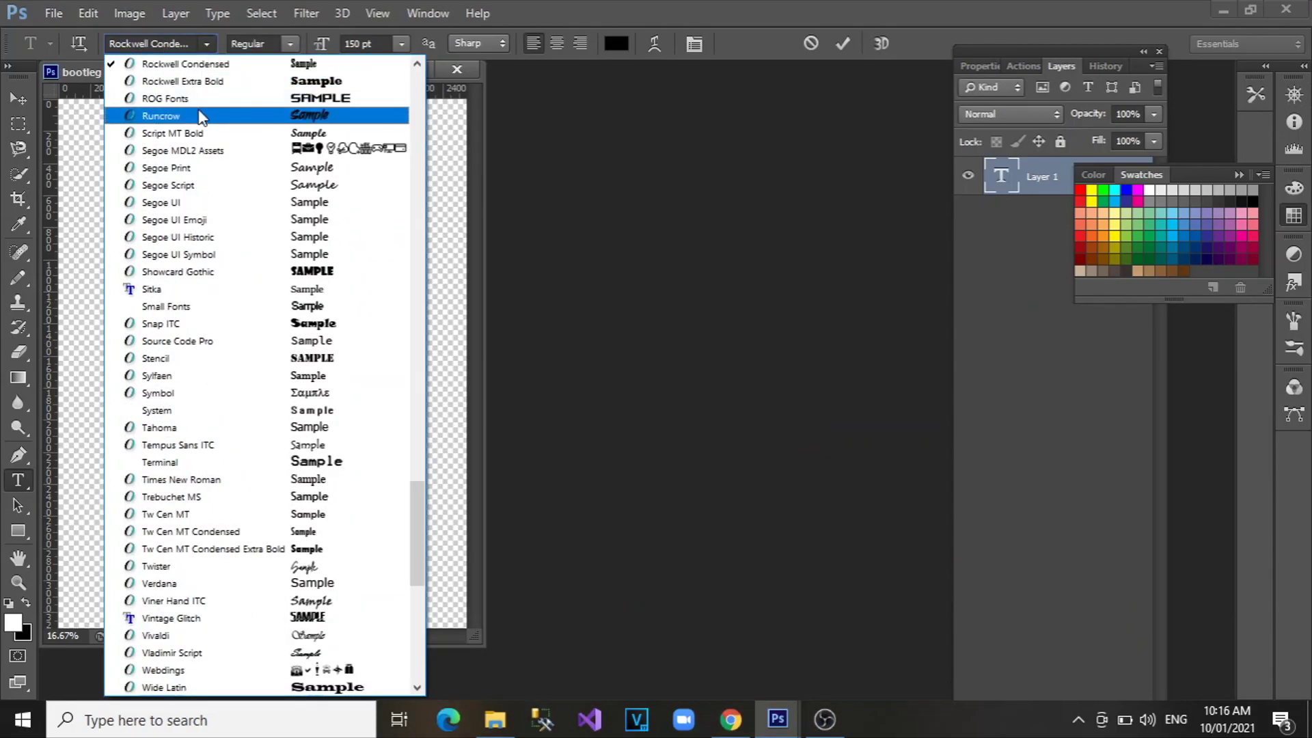
pyautogui.scroll(20, 199, 114)
pyautogui.click(199, 202)
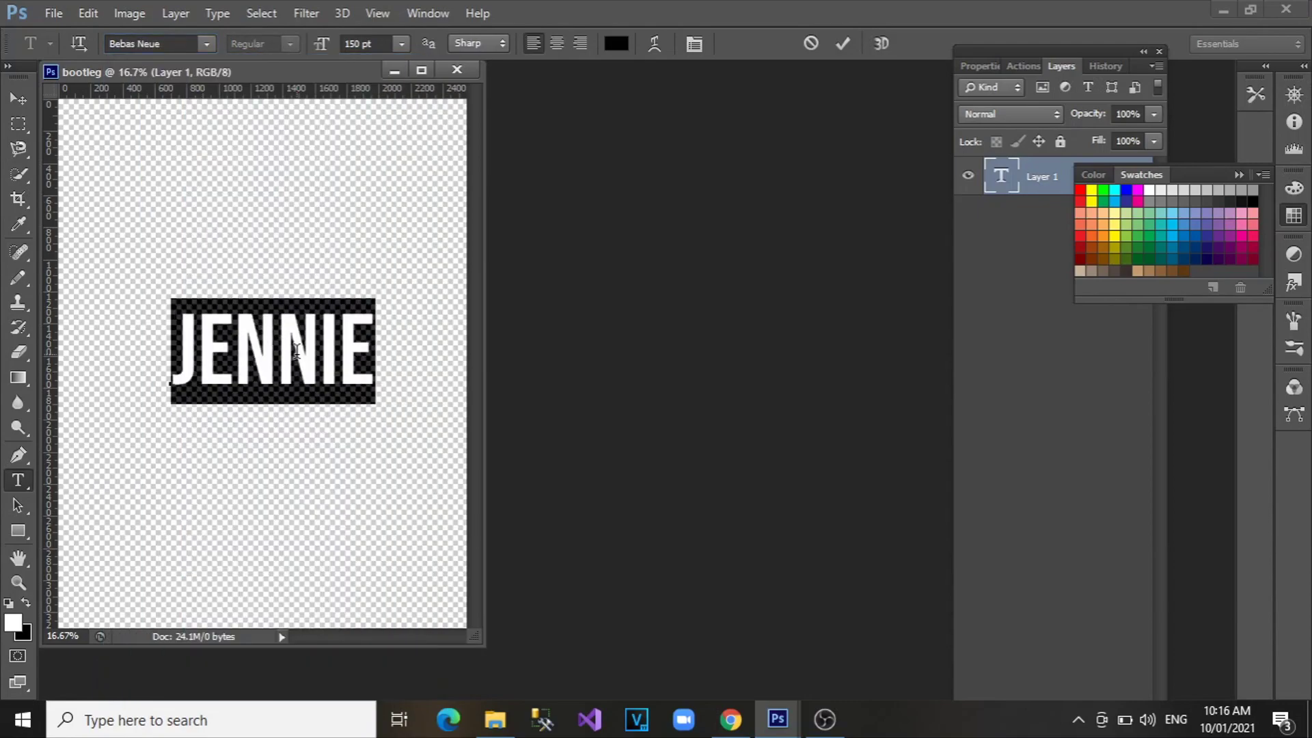
pyautogui.click(22, 104)
pyautogui.moveTo(264, 409); pyautogui.dragTo(260, 285)
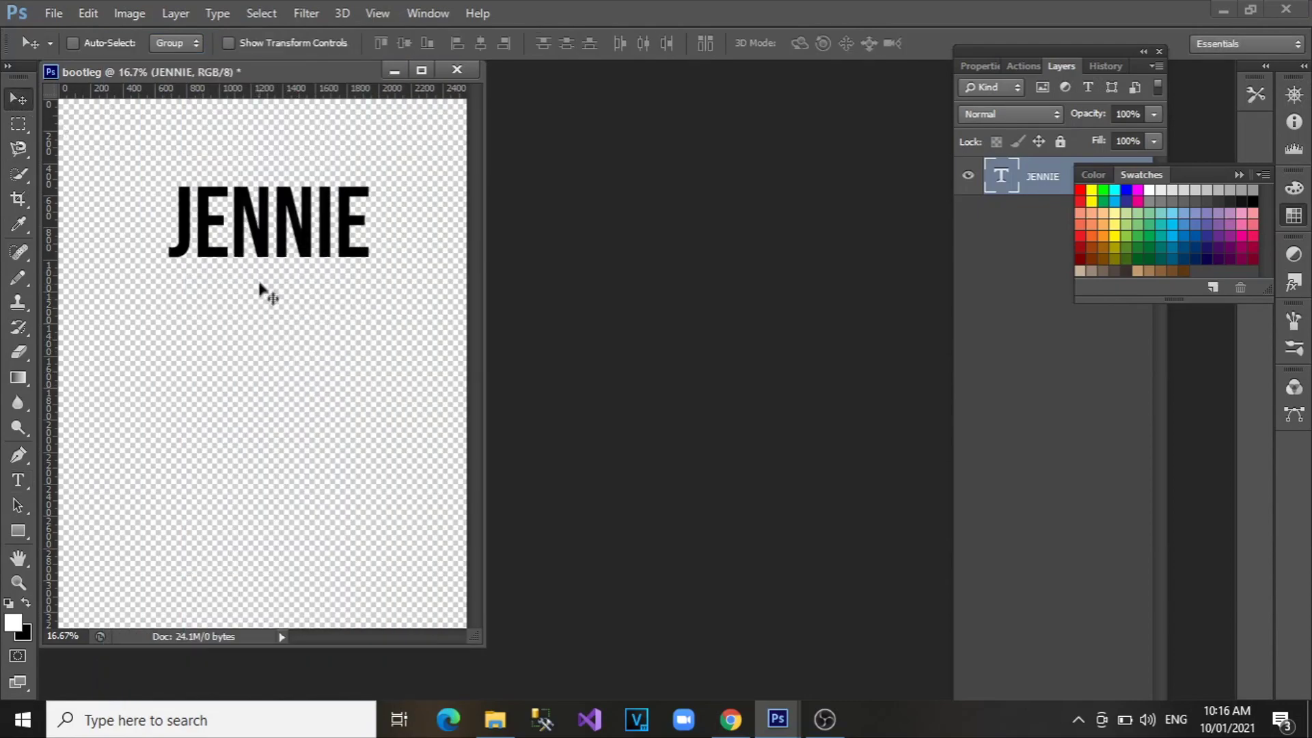
# Apply the Arc warp style to the JENNIE text.
pyautogui.click(26, 481)
pyautogui.doubleClick(264, 219)
pyautogui.click(656, 46)
pyautogui.click(689, 196)
pyautogui.click(592, 250)
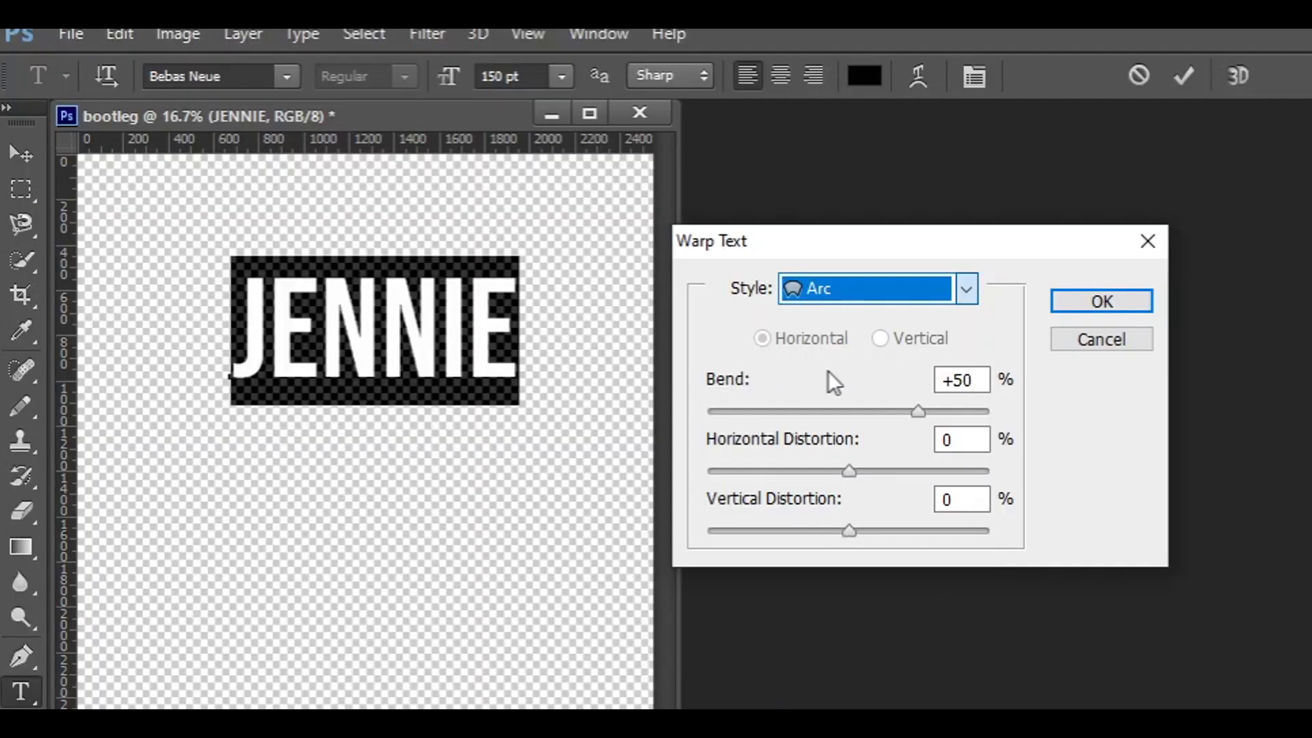
# Set the text's arc warp to +23% bend, -29% horizontal distortion and -2% vertical distortion, and commit it.
pyautogui.moveTo(918, 410); pyautogui.dragTo(897, 410)
pyautogui.moveTo(849, 471); pyautogui.dragTo(804, 471)
pyautogui.moveTo(846, 530)
pyautogui.mouseDown()
pyautogui.moveTo(814, 528)
pyautogui.moveTo(846, 527)
pyautogui.mouseUp()
pyautogui.moveTo(805, 471)
pyautogui.mouseDown()
pyautogui.moveTo(785, 470)
pyautogui.moveTo(808, 470)
pyautogui.mouseUp()
pyautogui.moveTo(897, 412)
pyautogui.mouseDown()
pyautogui.moveTo(855, 409)
pyautogui.moveTo(880, 413)
pyautogui.mouseUp()
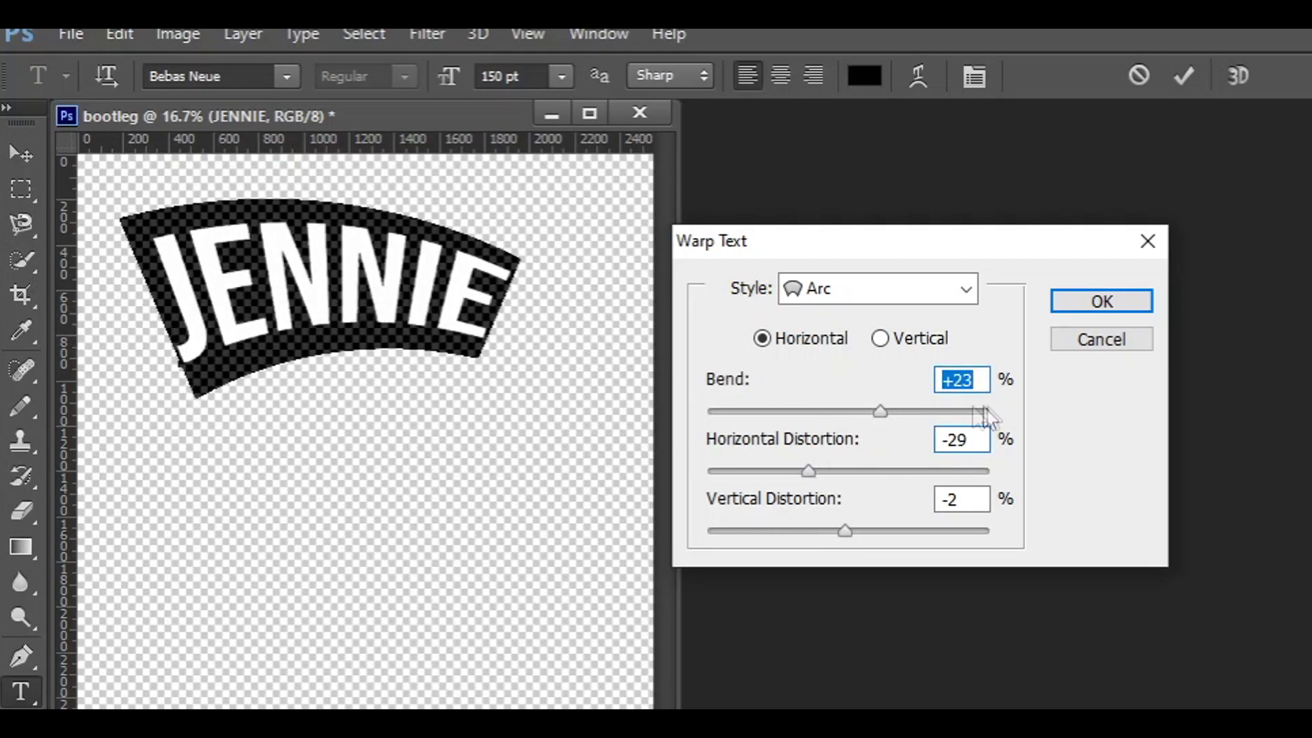
pyautogui.click(1078, 307)
pyautogui.click(391, 293)
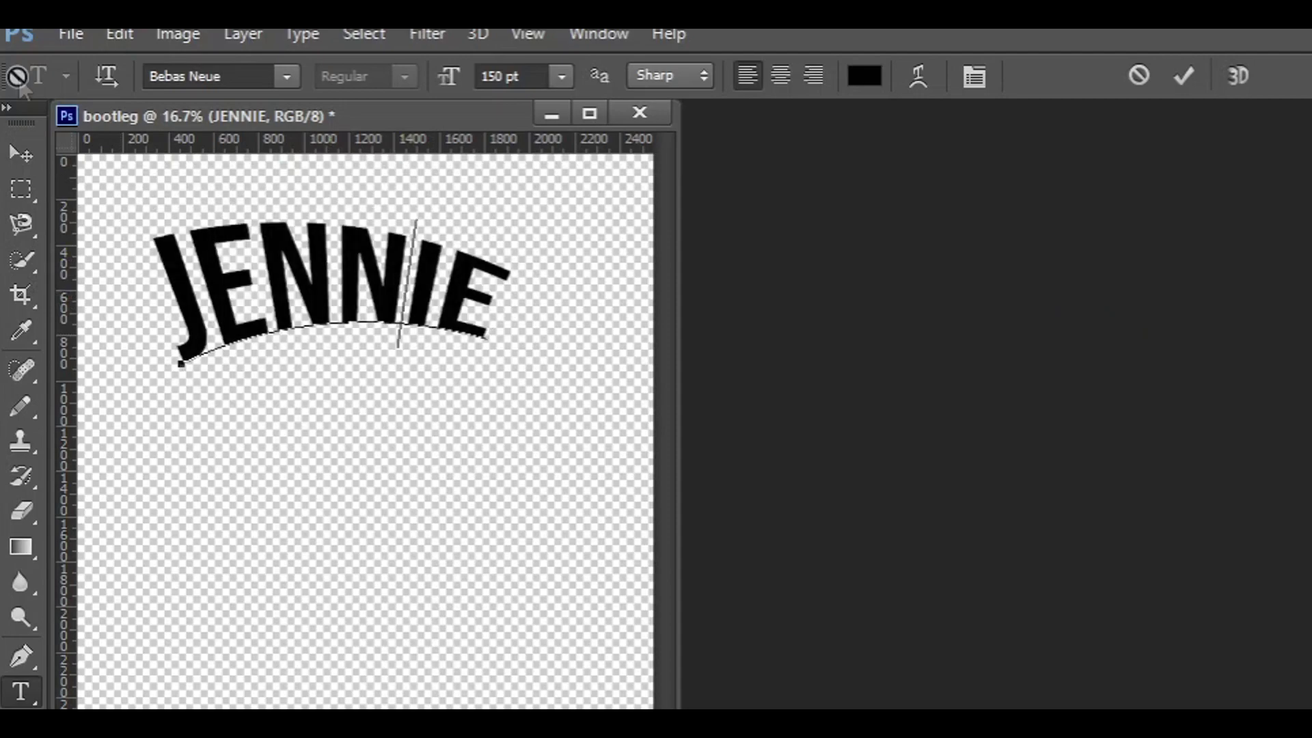
pyautogui.click(21, 162)
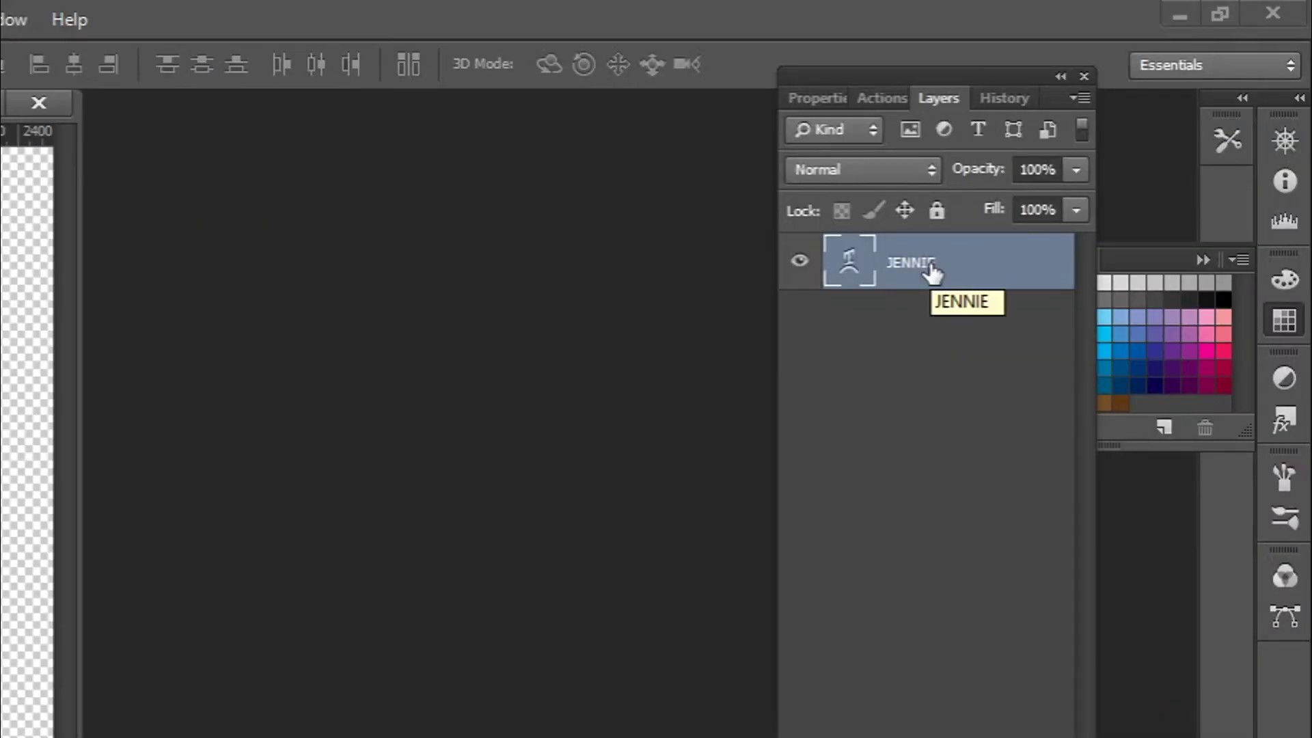
# Add a Gradient Overlay to the JENNIE layer and open its gradient for editing.
pyautogui.rightClick(932, 272)
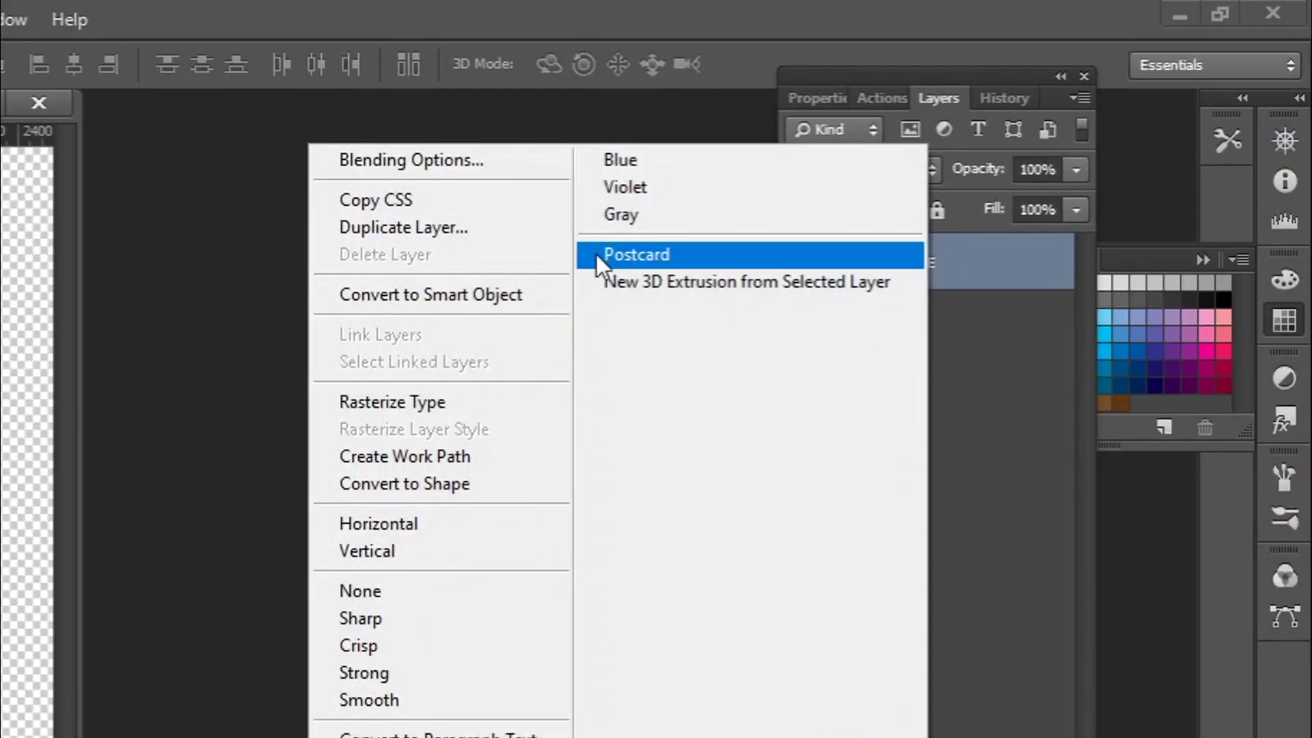
pyautogui.click(464, 162)
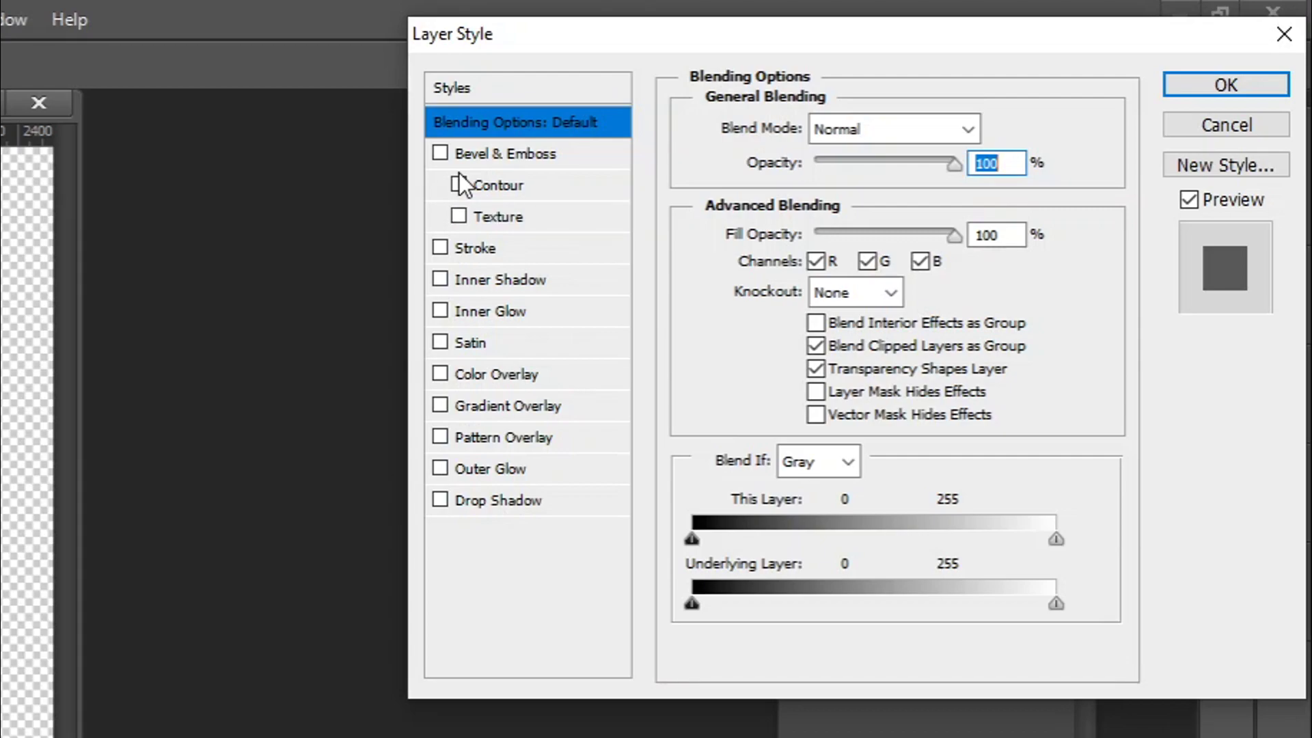
pyautogui.click(535, 414)
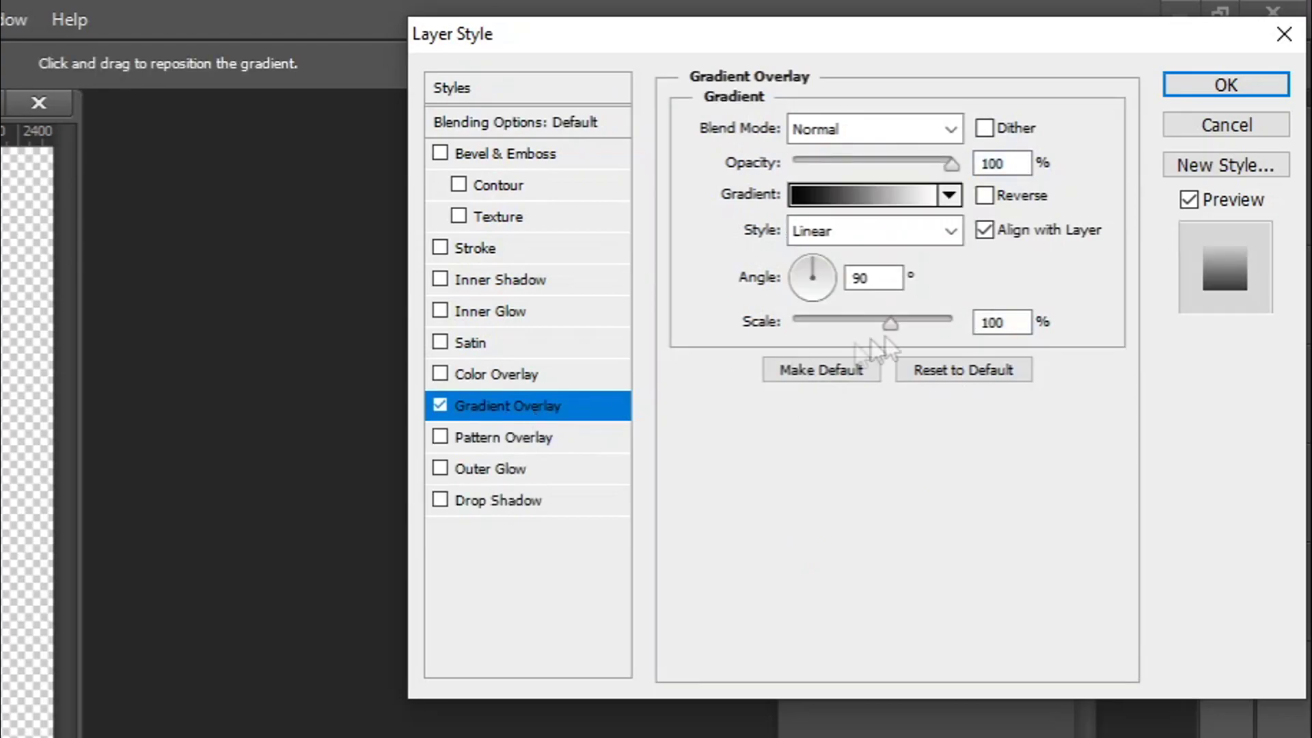
pyautogui.click(888, 192)
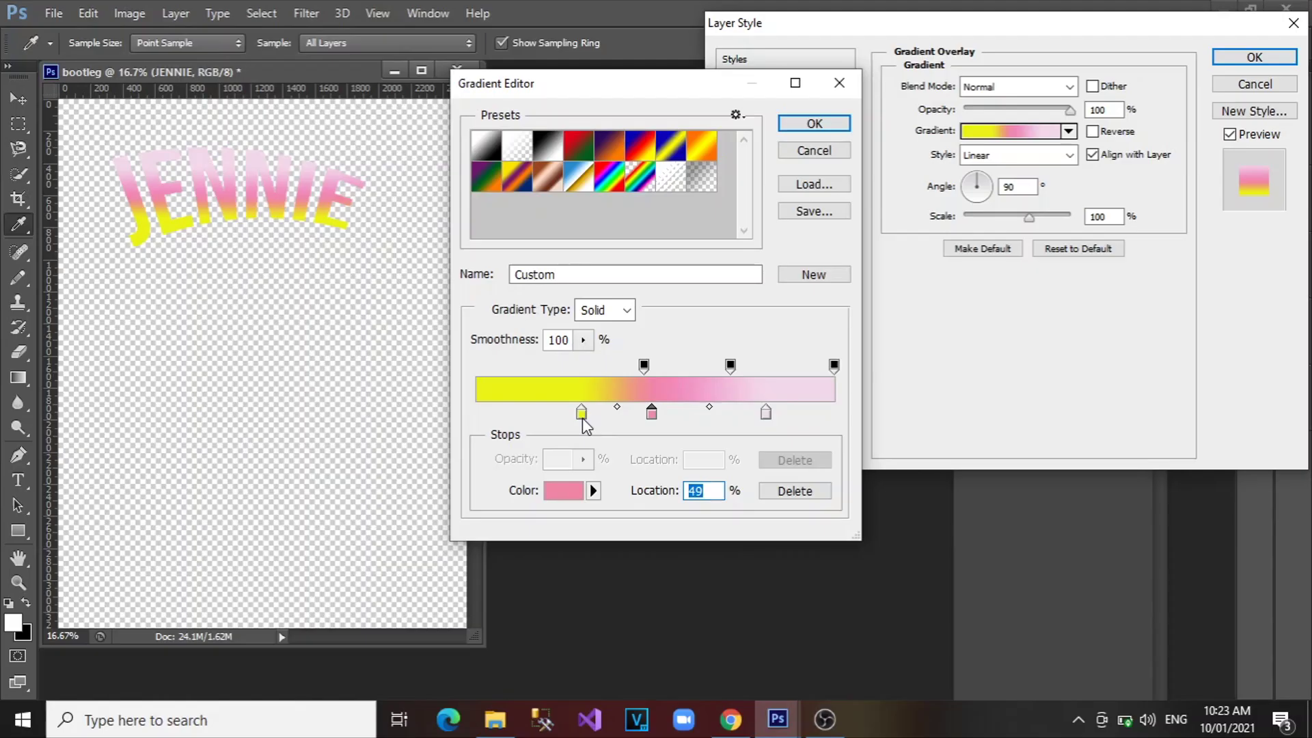
# Move the yellow gradient stop to 24% and recolor it purple (#c34ee0).
pyautogui.click(563, 413)
pyautogui.click(565, 490)
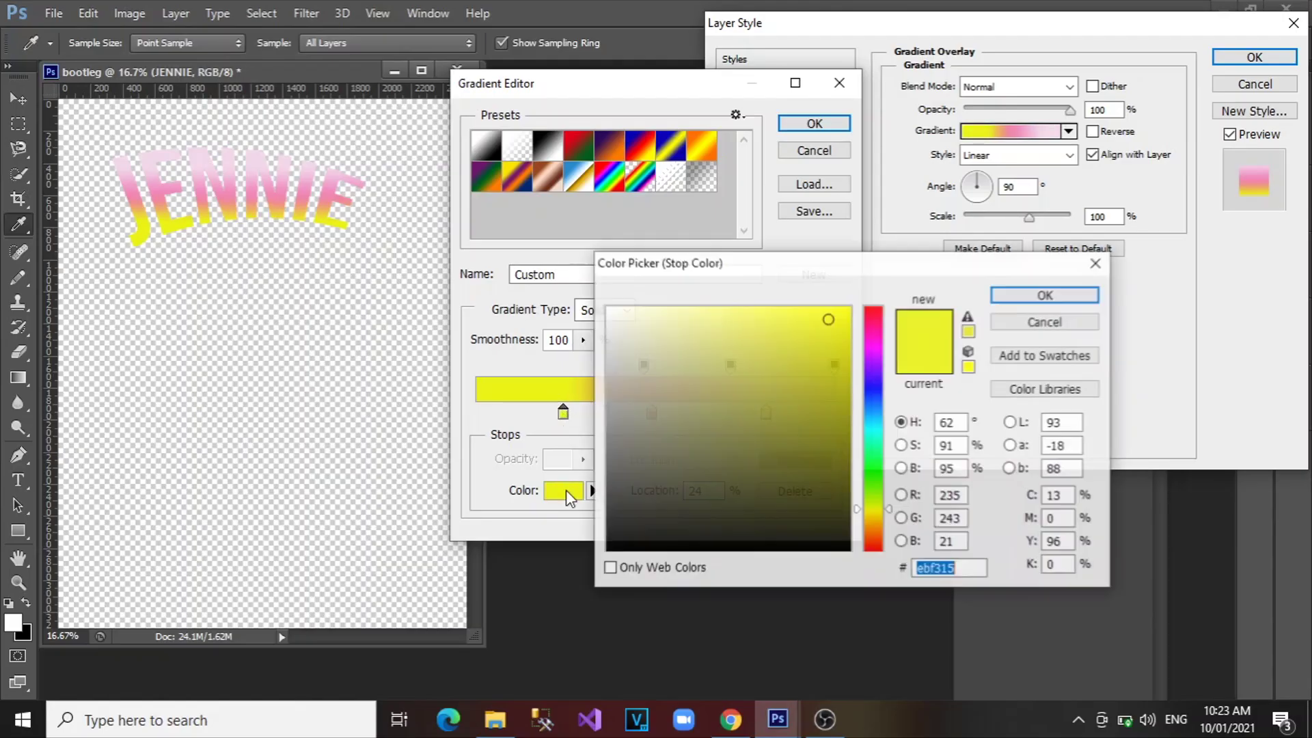
pyautogui.click(872, 356)
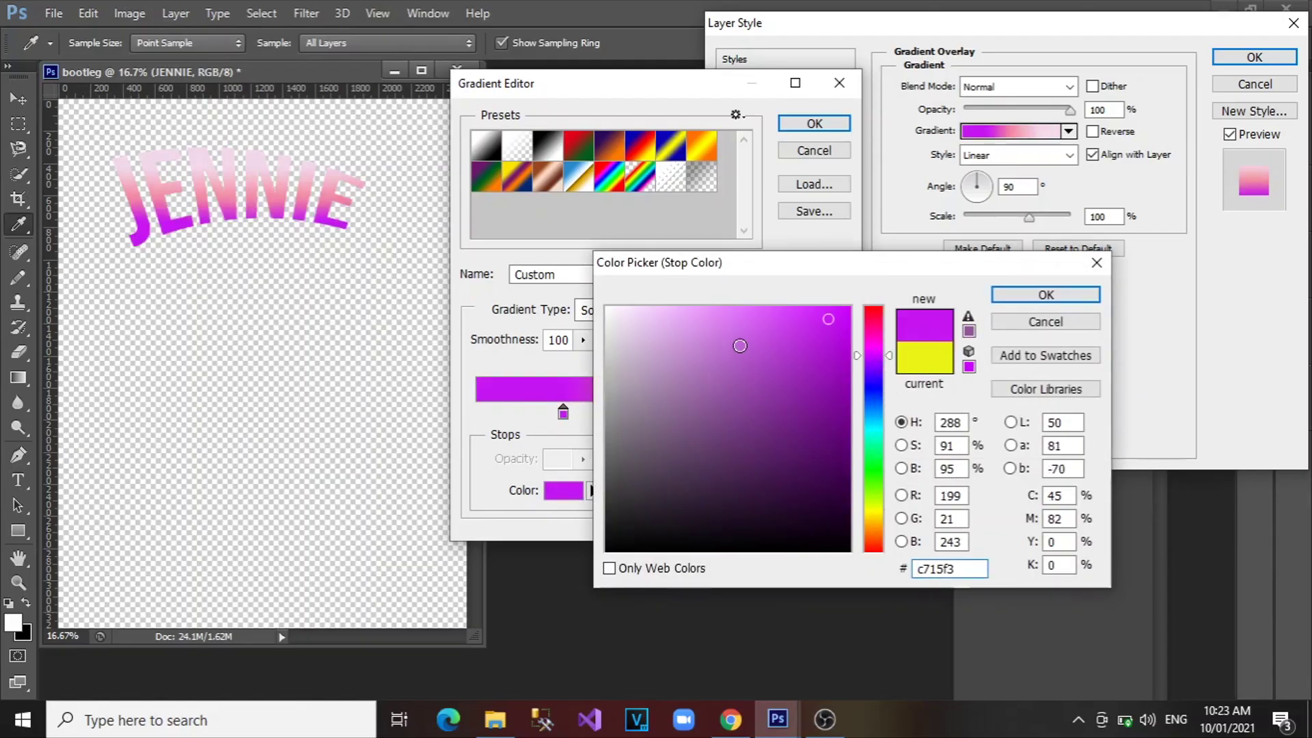
pyautogui.moveTo(714, 340); pyautogui.dragTo(764, 336)
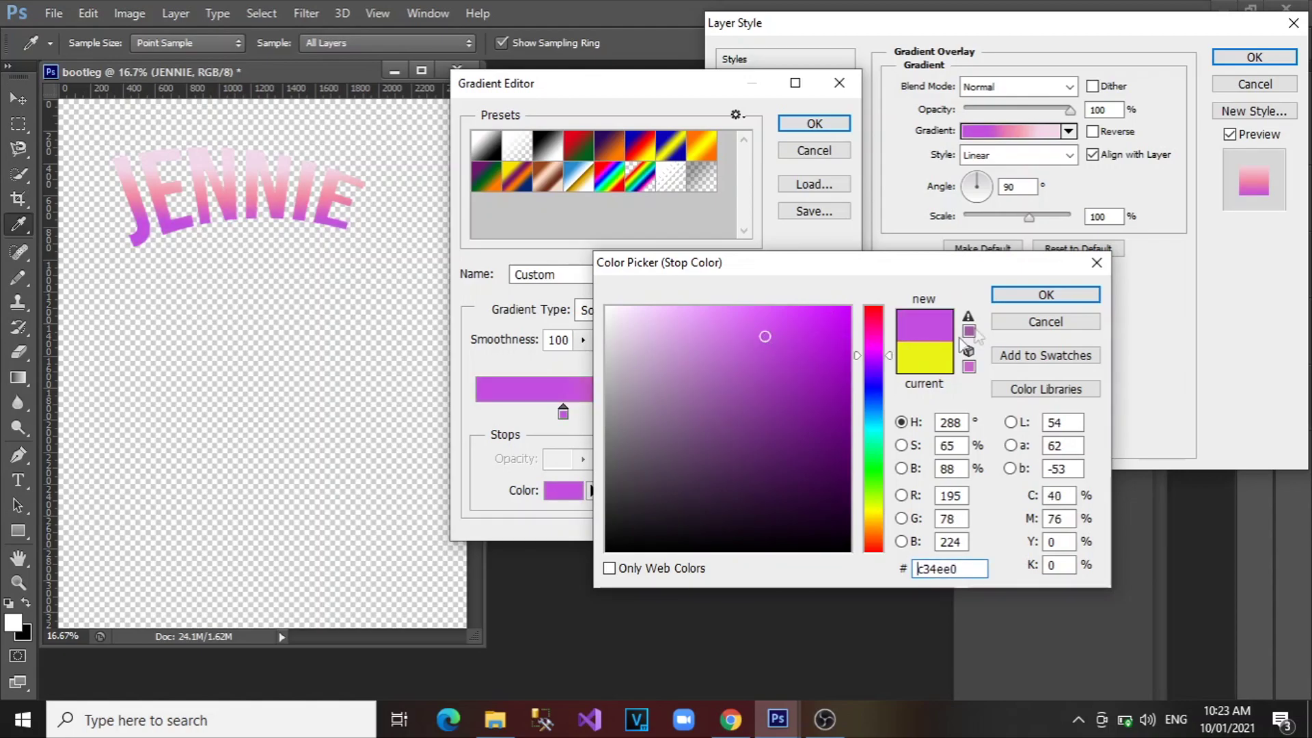
pyautogui.click(1045, 294)
# Move the light pink gradient stop to 88%, recolor it to an off-white pink (#f1e8ee) and accept the gradient.
pyautogui.click(792, 413)
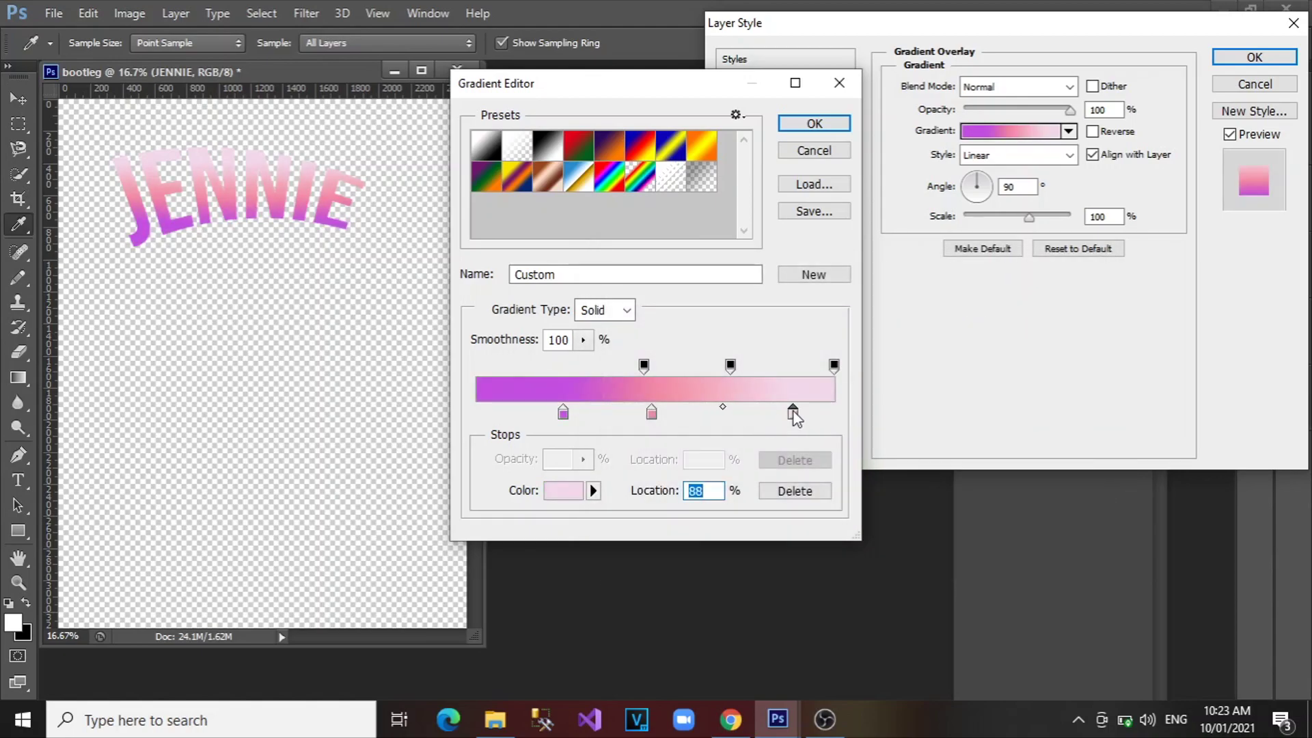
pyautogui.click(592, 491)
pyautogui.moveTo(630, 316); pyautogui.dragTo(608, 313)
pyautogui.click(613, 319)
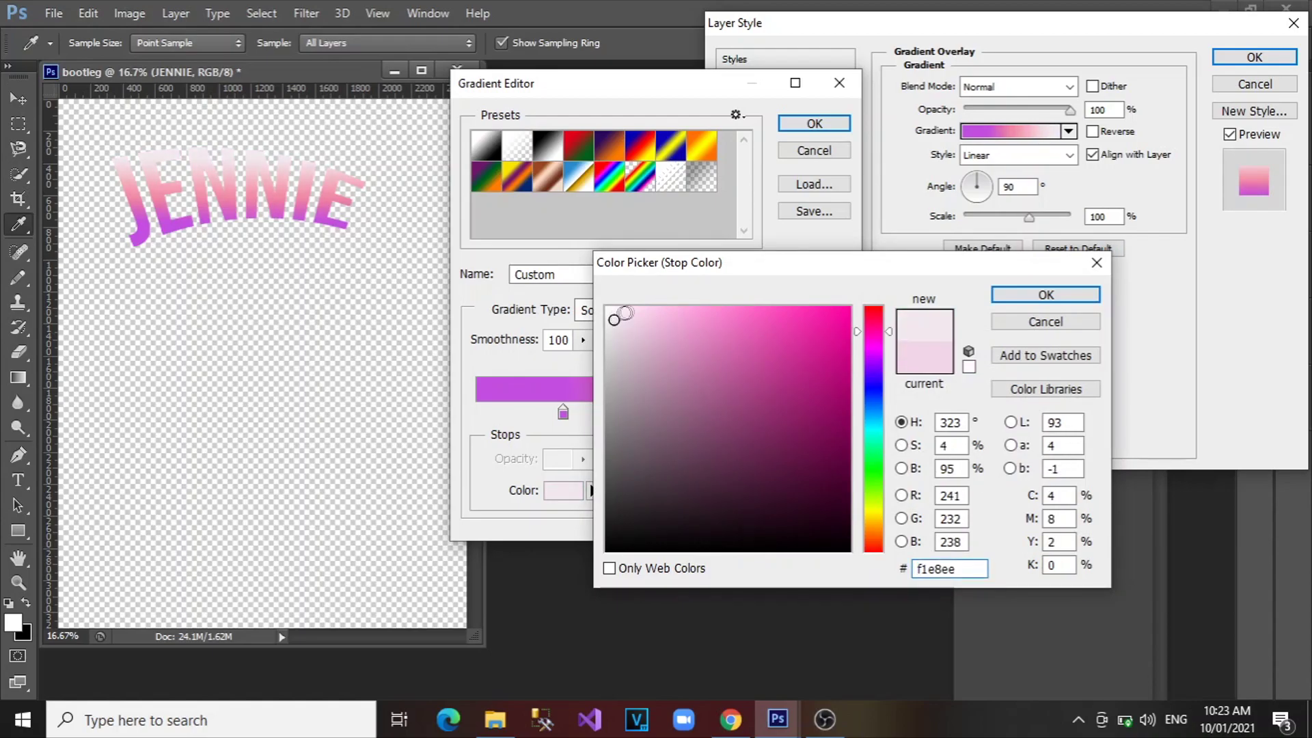
pyautogui.click(1071, 293)
pyautogui.click(820, 125)
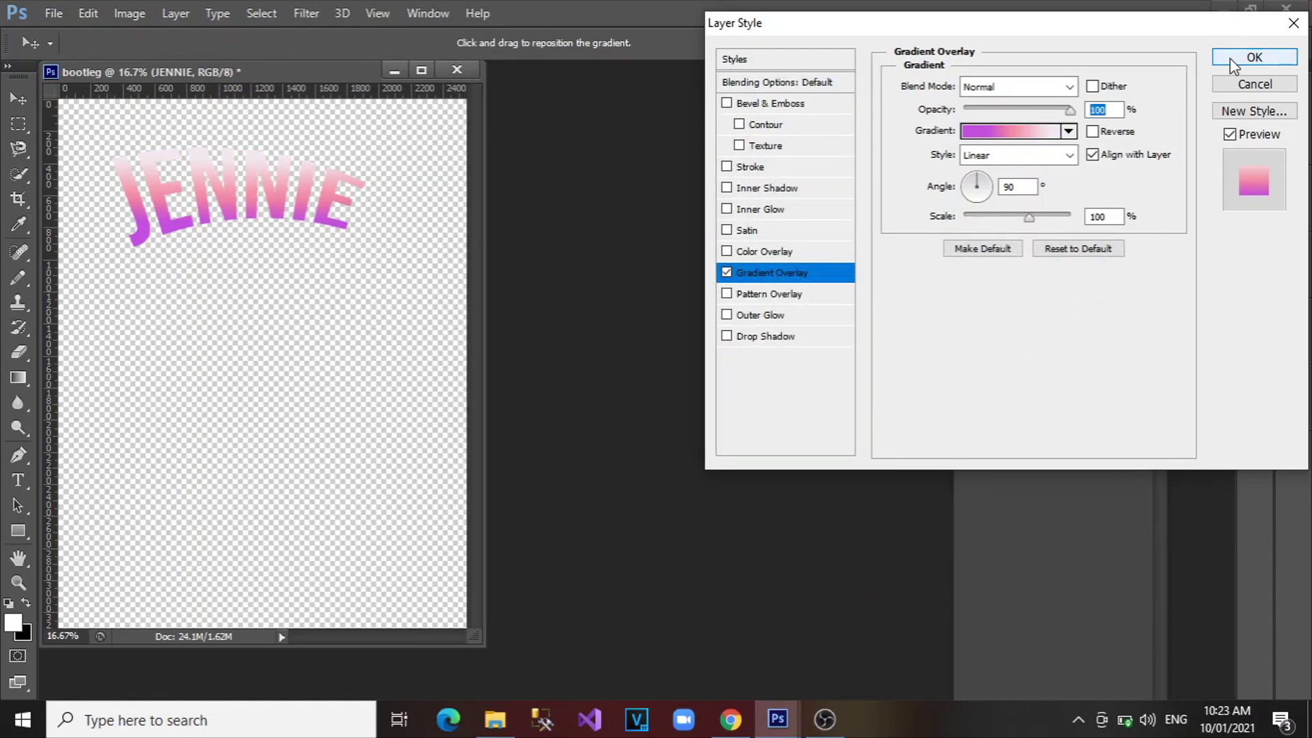
# Try the Inner Glow, Satin and Color Overlay effects on the JENNIE text.
pyautogui.click(728, 209)
pyautogui.click(728, 230)
pyautogui.click(728, 230)
pyautogui.click(728, 250)
pyautogui.click(728, 251)
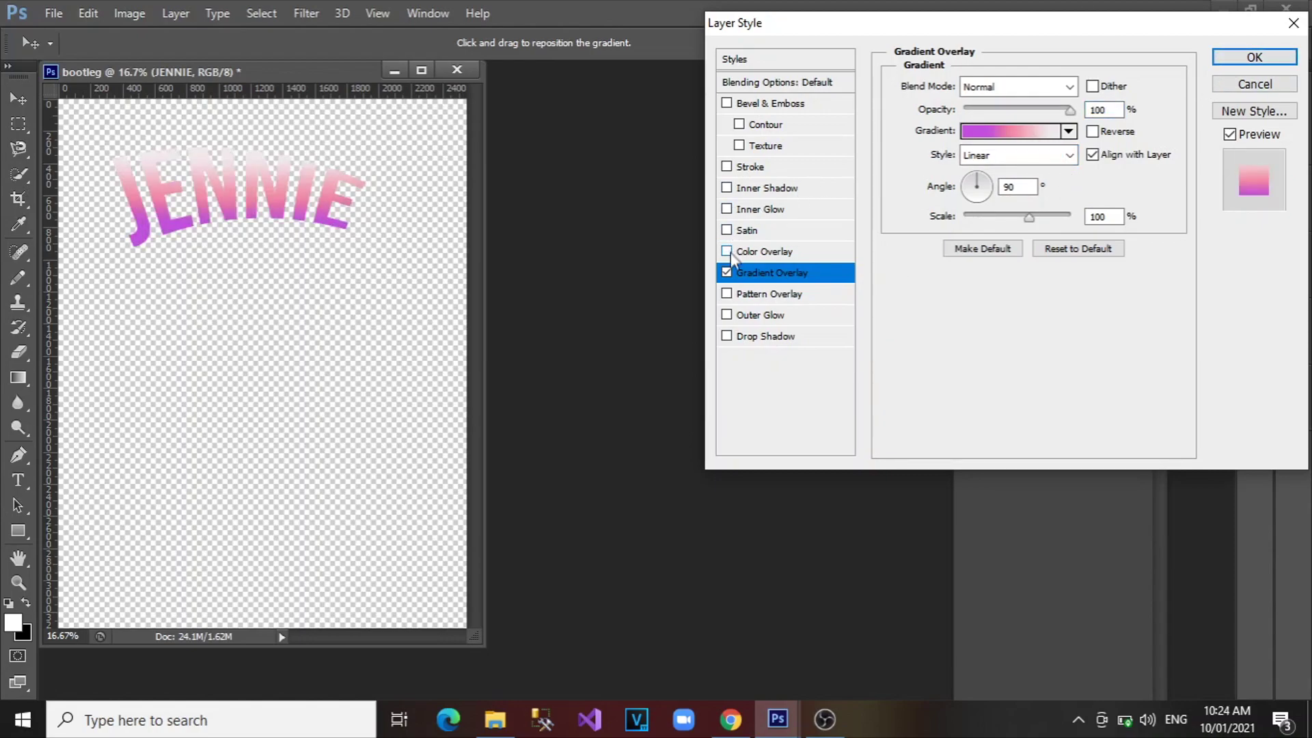
# Enable a Drop Shadow on the JENNIE text and apply the layer style.
pyautogui.click(727, 336)
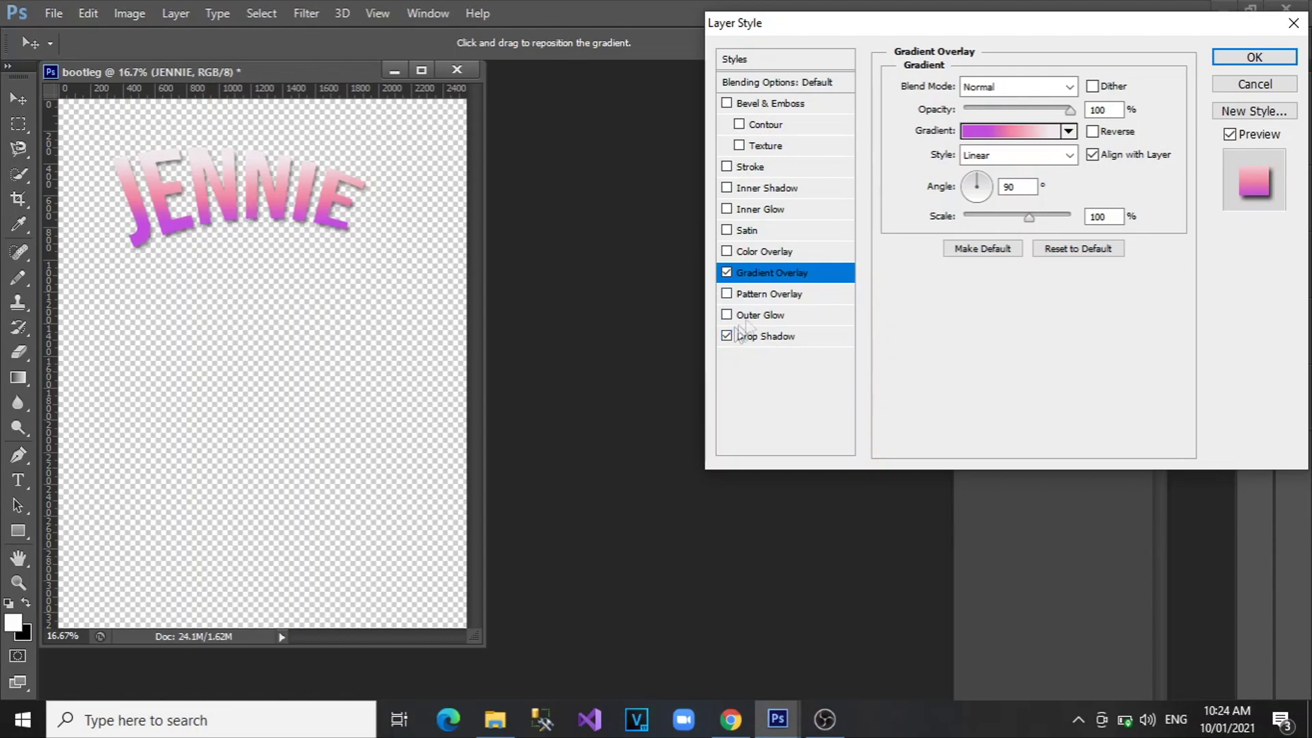
pyautogui.click(1229, 58)
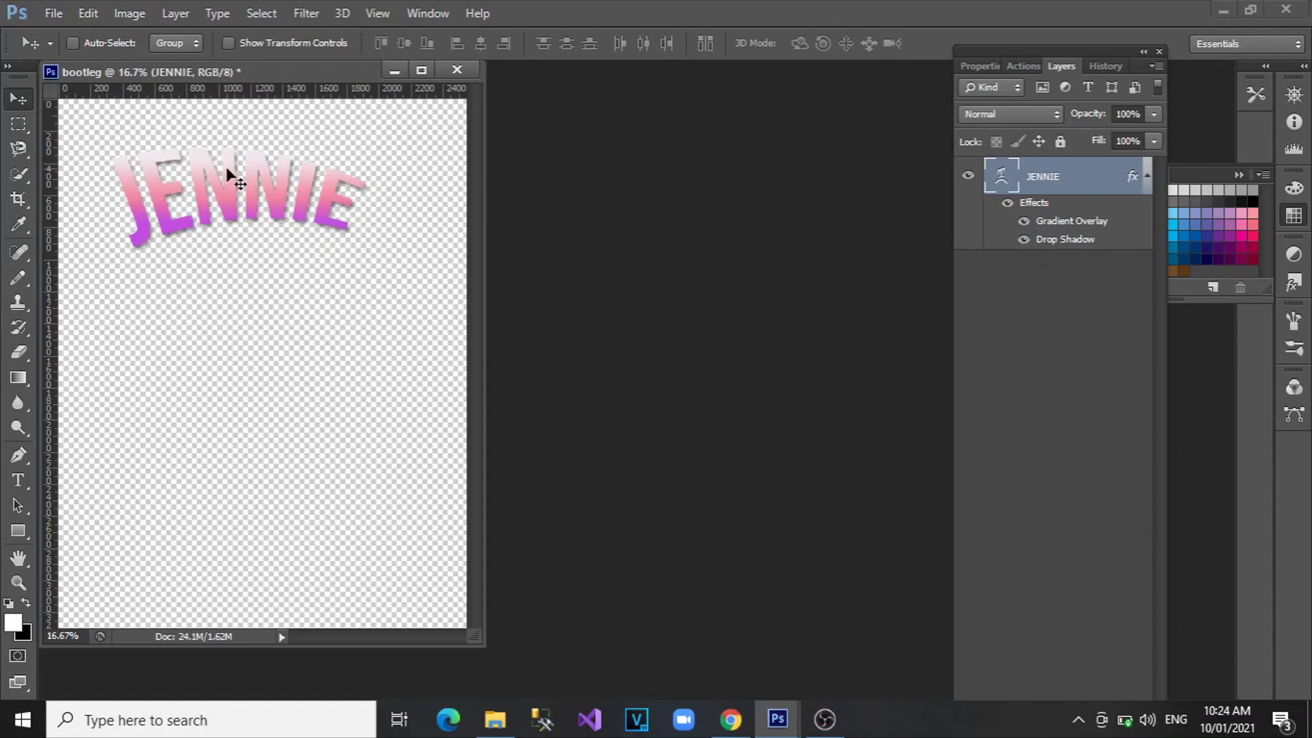
# Open the photo original.jpg from the Desktop.
pyautogui.click(54, 13)
pyautogui.click(75, 50)
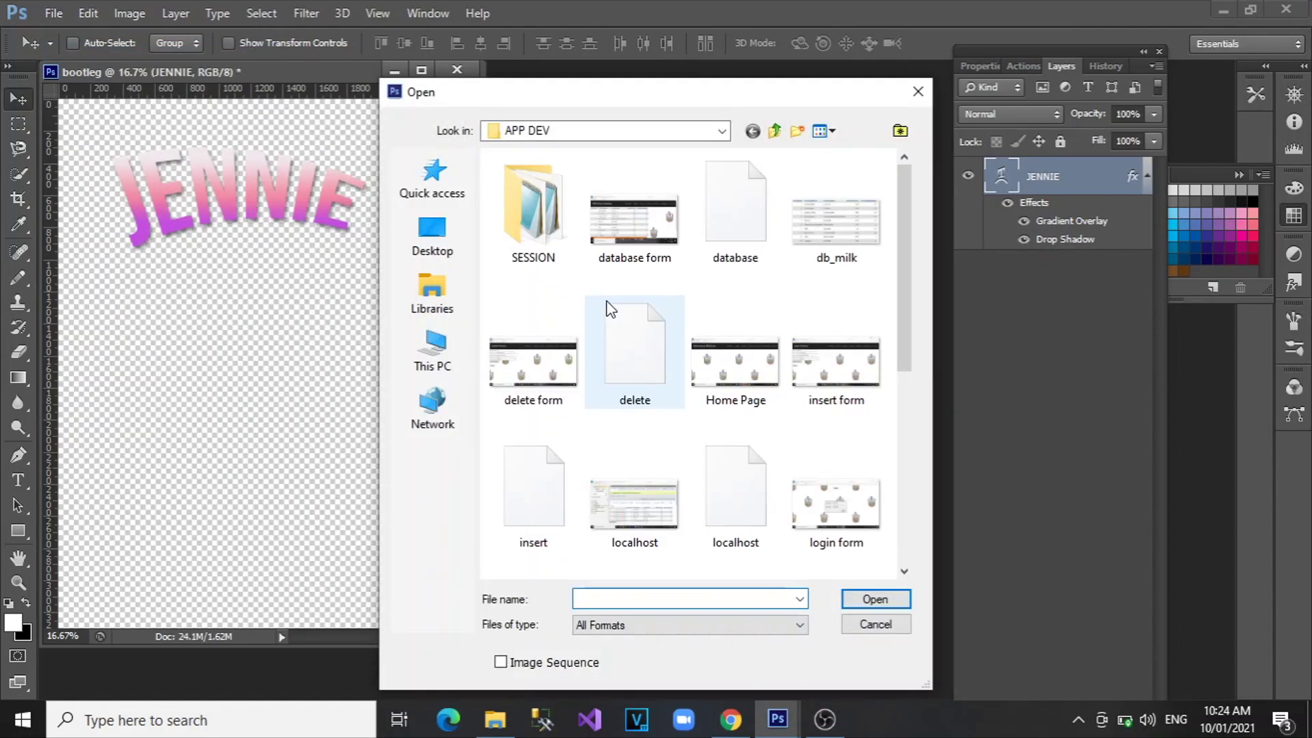
pyautogui.click(432, 294)
pyautogui.click(431, 239)
pyautogui.scroll(-2, 552, 453)
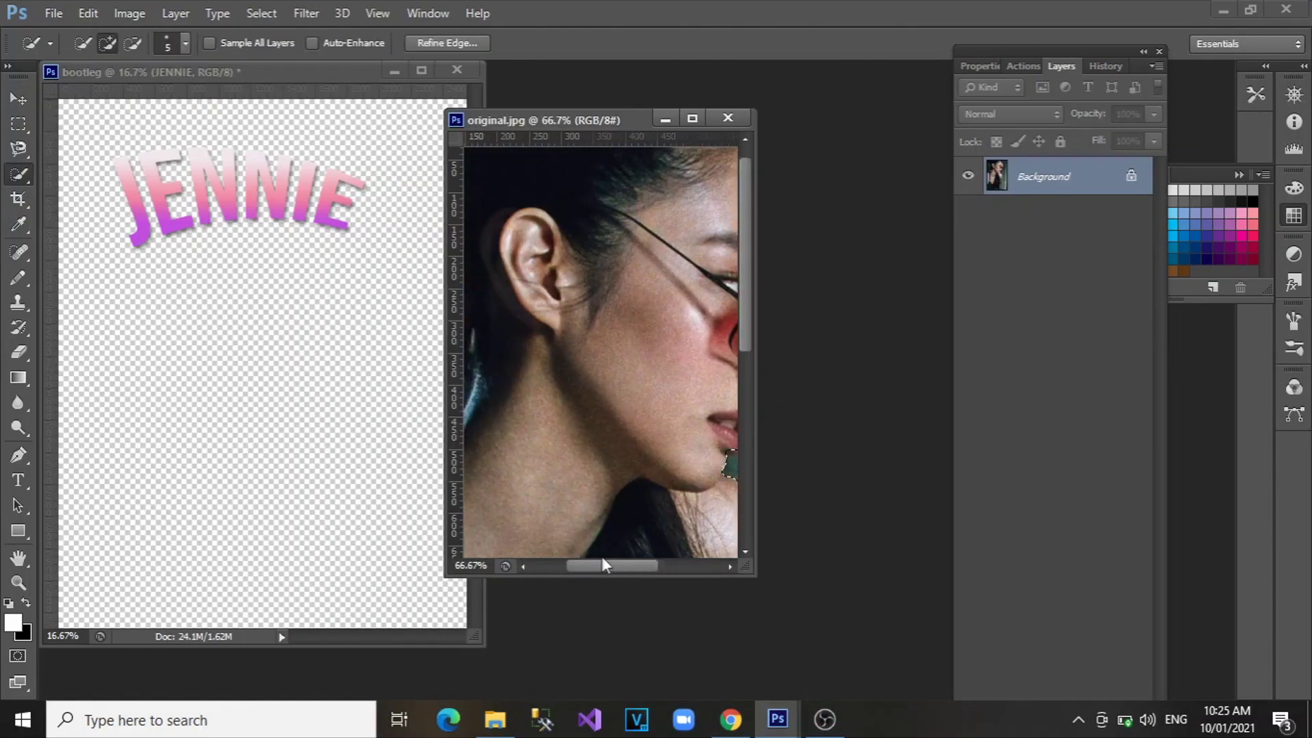
# Refine the quick selection in original.jpg by correcting its edge around the back of the hair and the shoulder.
pyautogui.moveTo(602, 564); pyautogui.dragTo(534, 565)
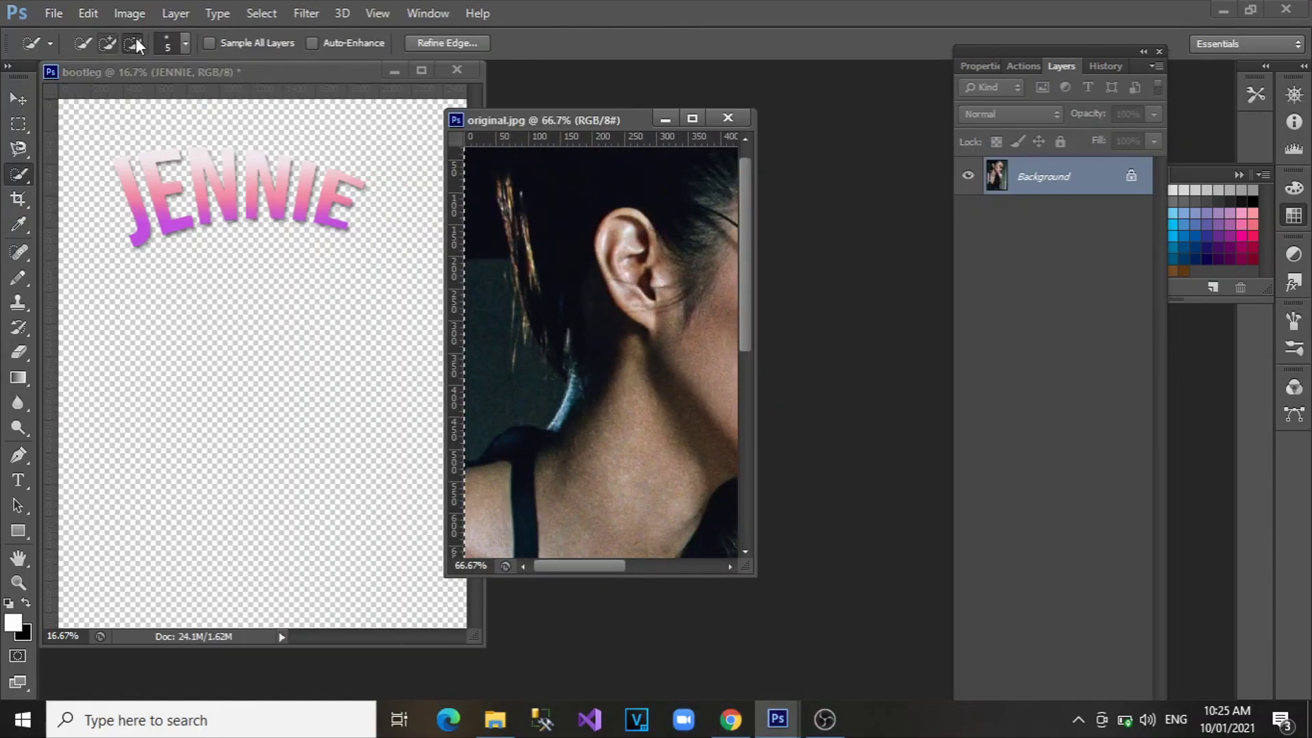
pyautogui.scroll(1, 479, 233)
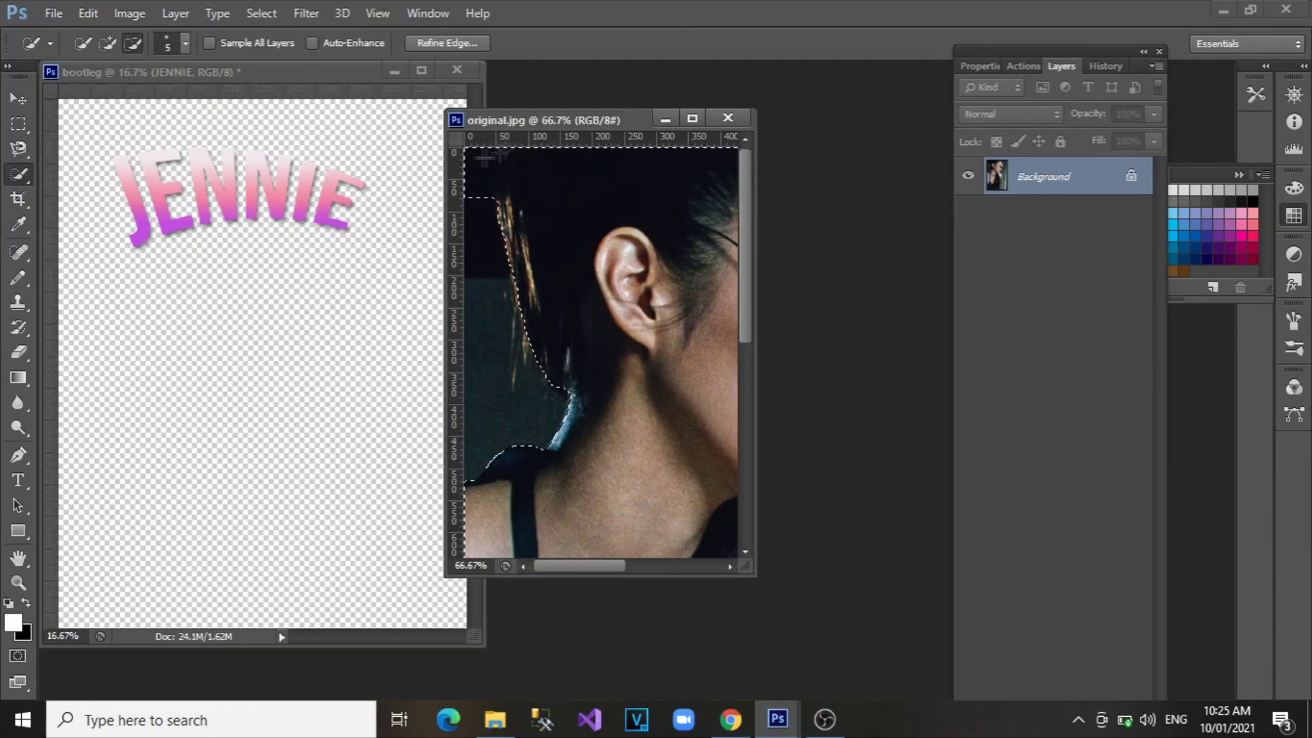
pyautogui.keyDown('alt'); pyautogui.click(522, 151); pyautogui.keyUp('alt')
pyautogui.moveTo(505, 201); pyautogui.dragTo(510, 237)
pyautogui.moveTo(507, 193); pyautogui.dragTo(511, 171)
pyautogui.click(132, 43)
pyautogui.click(512, 454)
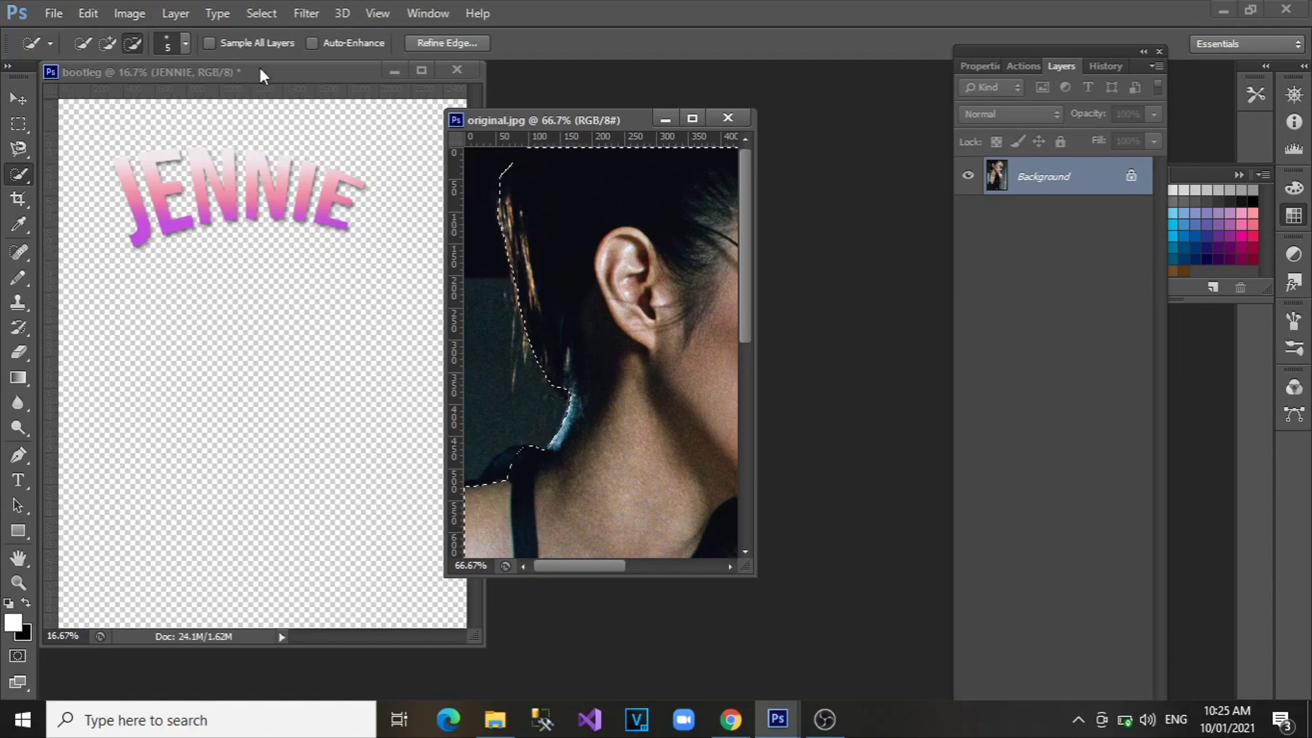
# Try placing the selected woman in the bootleg document, scaled to about 215% wide and 175% high.
pyautogui.hotkey('ctrl', '-')
pyautogui.hotkey('ctrl', '-')
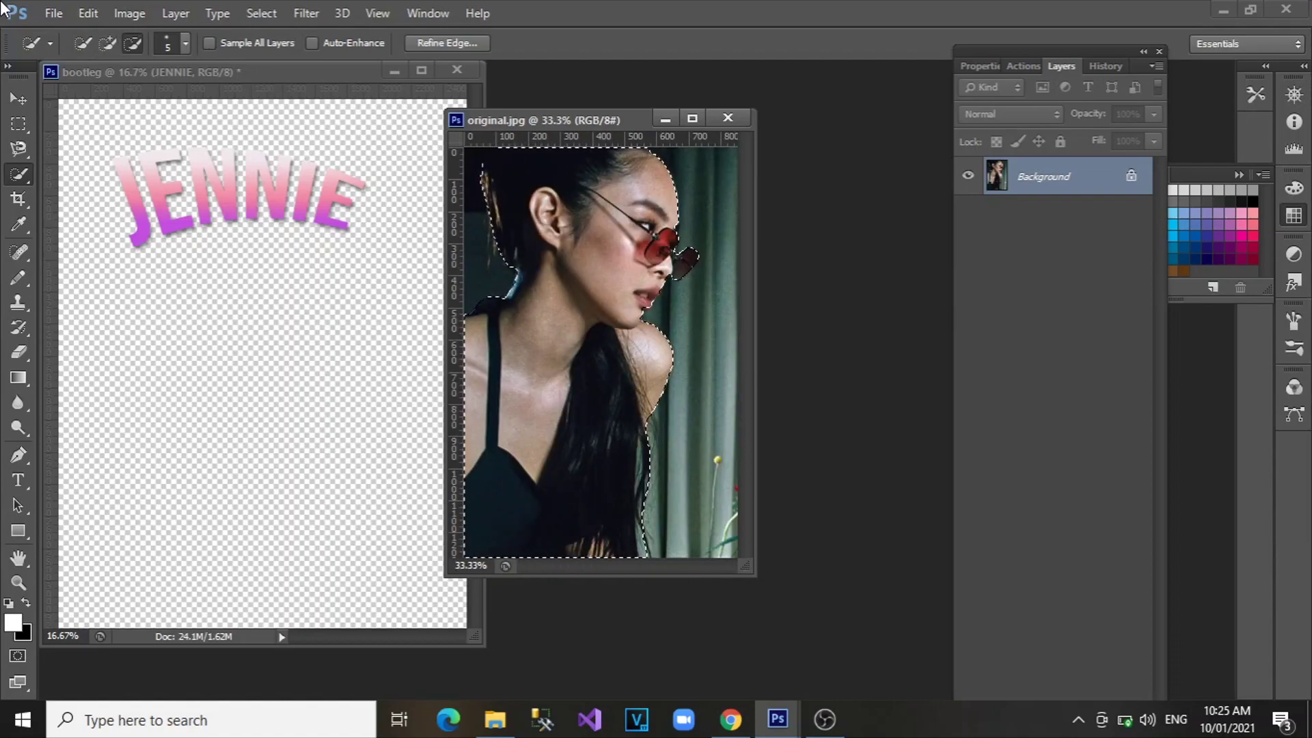
pyautogui.click(18, 99)
pyautogui.moveTo(595, 328); pyautogui.dragTo(180, 340)
pyautogui.hotkey('ctrl', 't')
pyautogui.moveTo(228, 439); pyautogui.dragTo(364, 591)
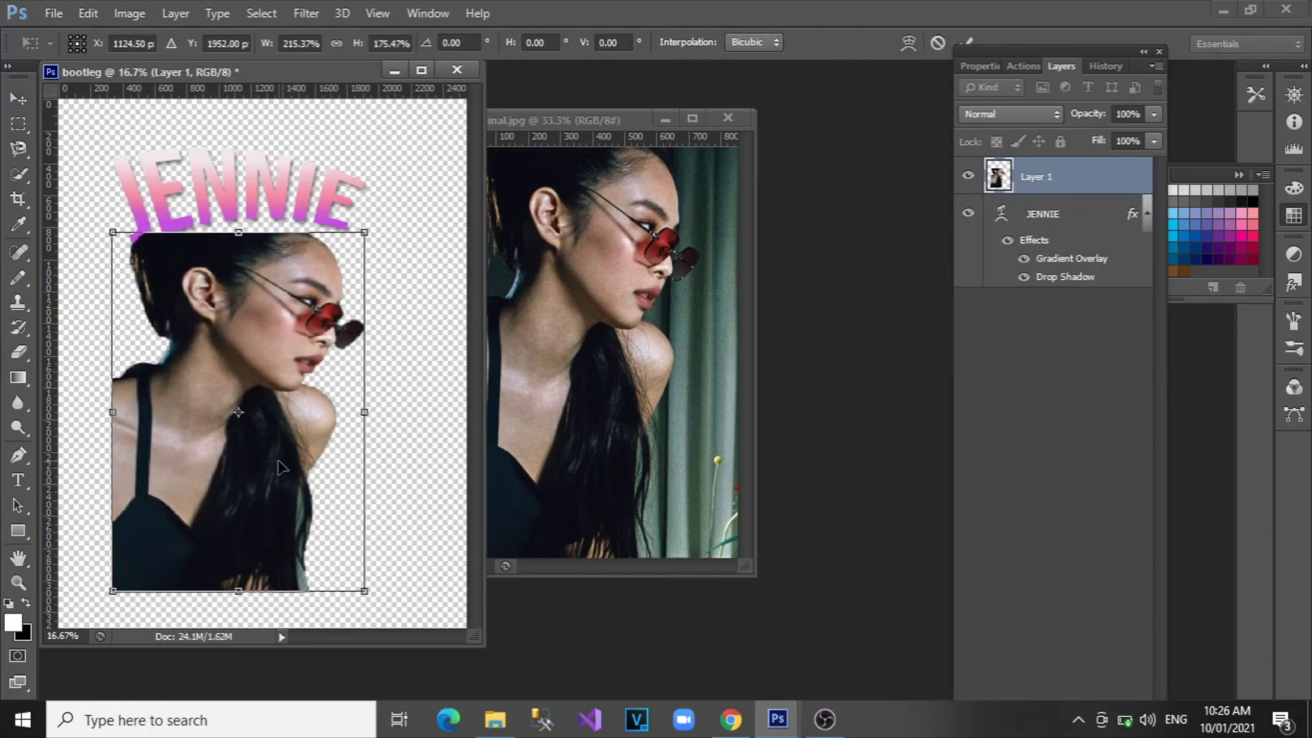
pyautogui.press('Return')
pyautogui.press('Delete')
# Copy the selected woman from original.jpg into the bootleg document and enlarge her to fill the area below the text.
pyautogui.moveTo(580, 356); pyautogui.dragTo(198, 369)
pyautogui.hotkey('ctrl', 't')
pyautogui.moveTo(229, 428); pyautogui.dragTo(309, 566)
pyautogui.hotkey('ctrl', 'z')
pyautogui.press('Return')
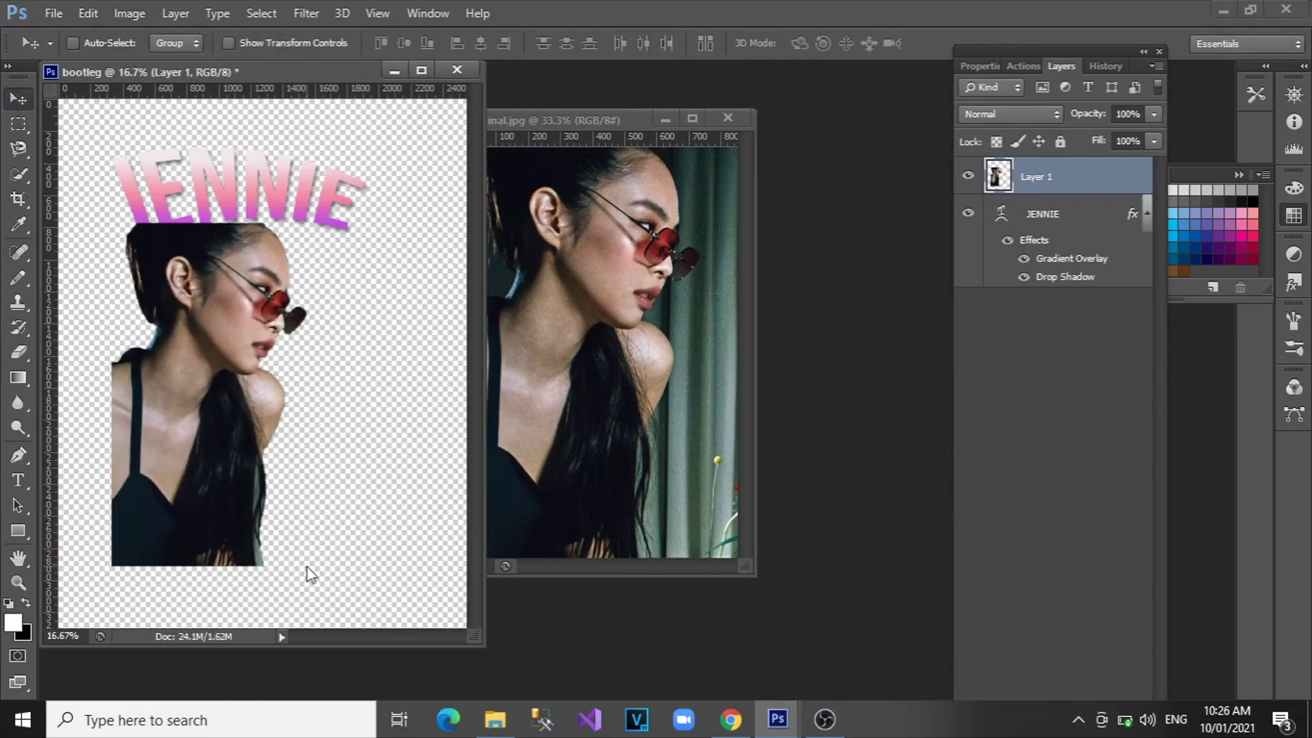
# Shift the woman's cut-out up and slightly left, and bring the JENNIE text layer in front of it.
pyautogui.moveTo(157, 513); pyautogui.dragTo(143, 470)
pyautogui.moveTo(1049, 214); pyautogui.dragTo(1047, 168)
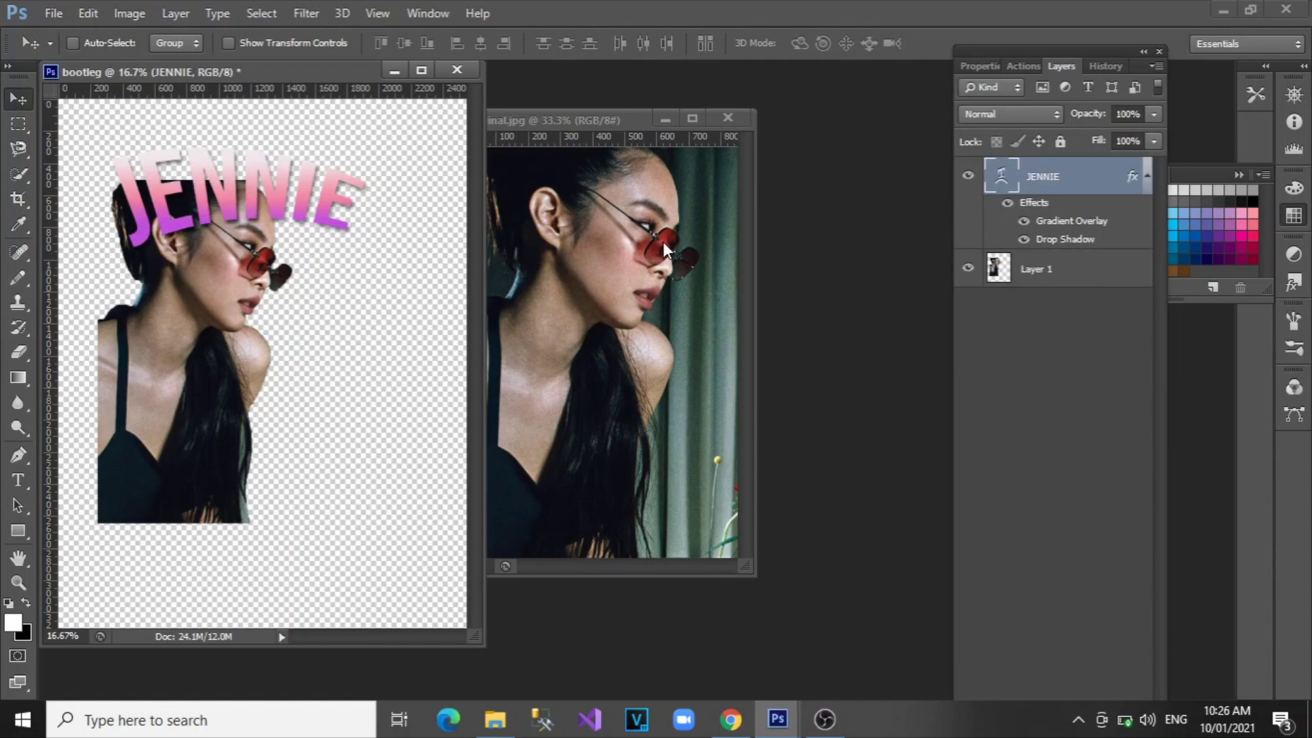
# Move the JENNIE lettering slightly up in the bootleg document and open the photo 256687-1574680429.jpg.
pyautogui.moveTo(270, 313); pyautogui.dragTo(227, 307)
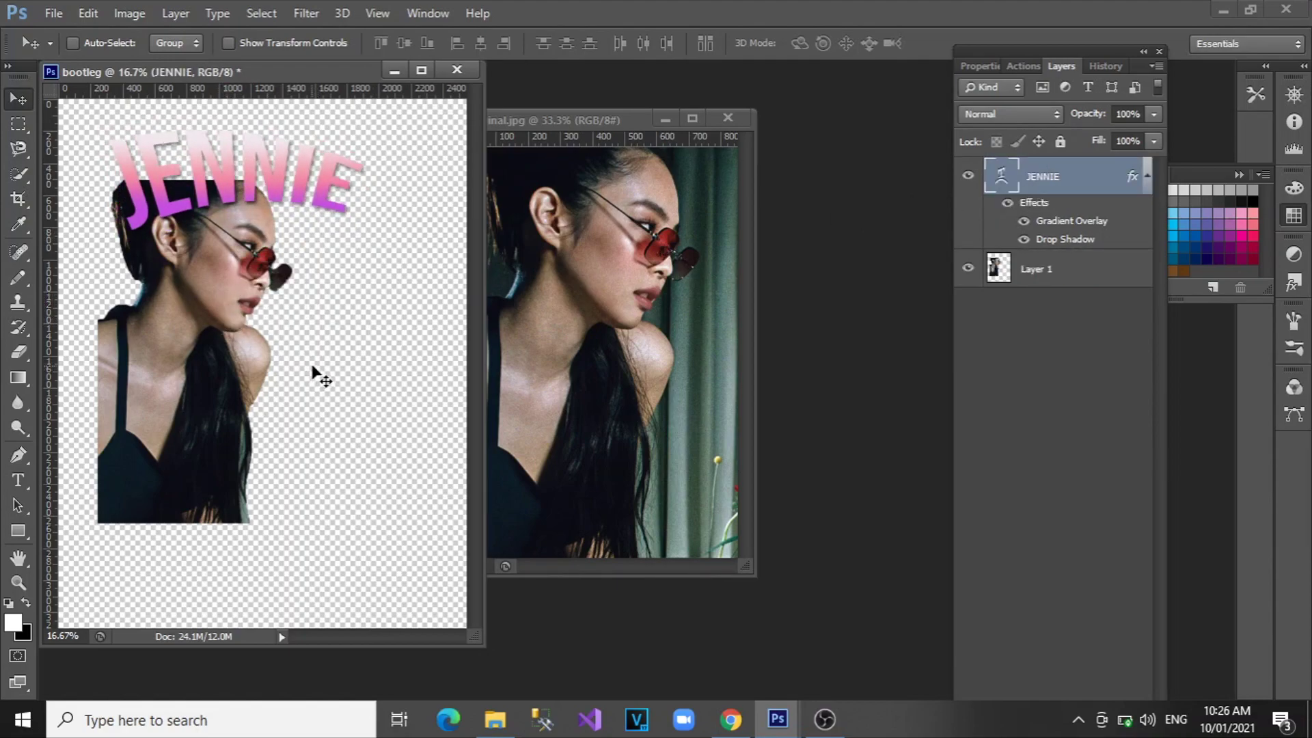
pyautogui.click(54, 12)
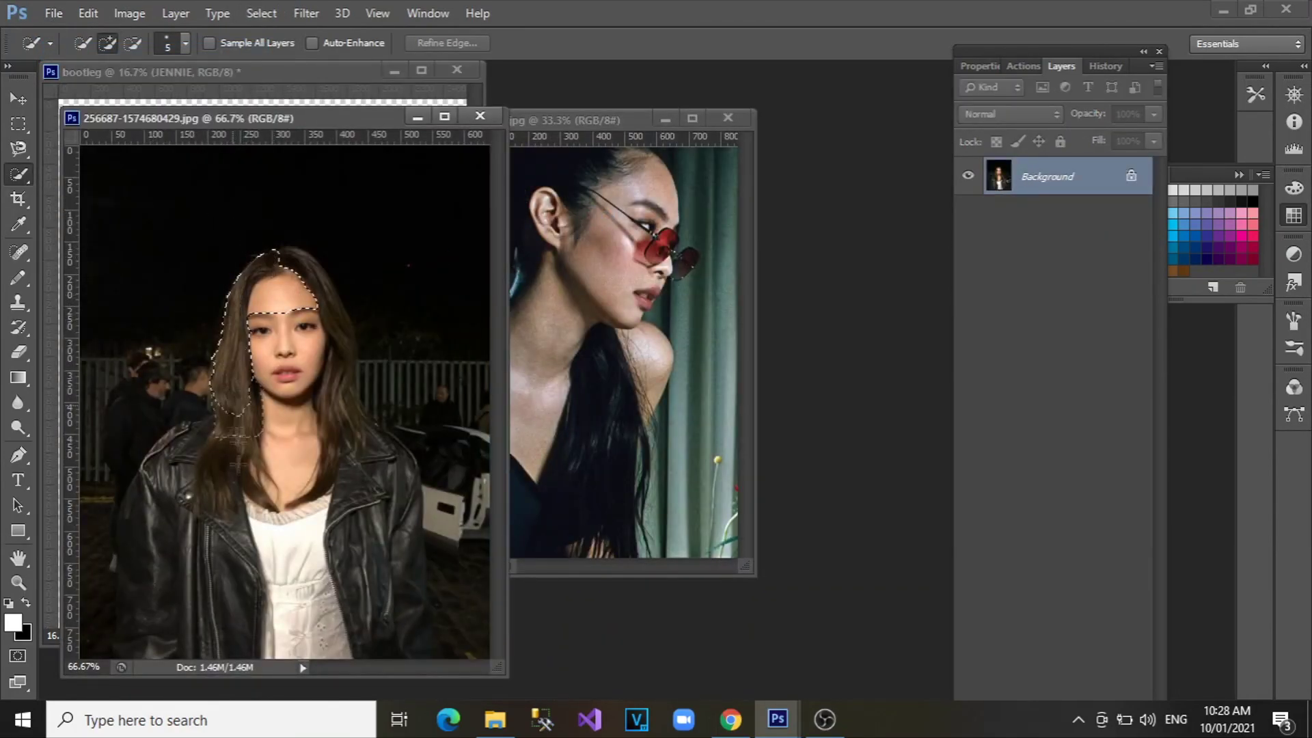
# Quick-select the woman in the leather jacket and subtract the background beside her sleeves from the selection.
pyautogui.moveTo(237, 437)
pyautogui.mouseDown()
pyautogui.moveTo(213, 601)
pyautogui.moveTo(151, 621)
pyautogui.mouseUp()
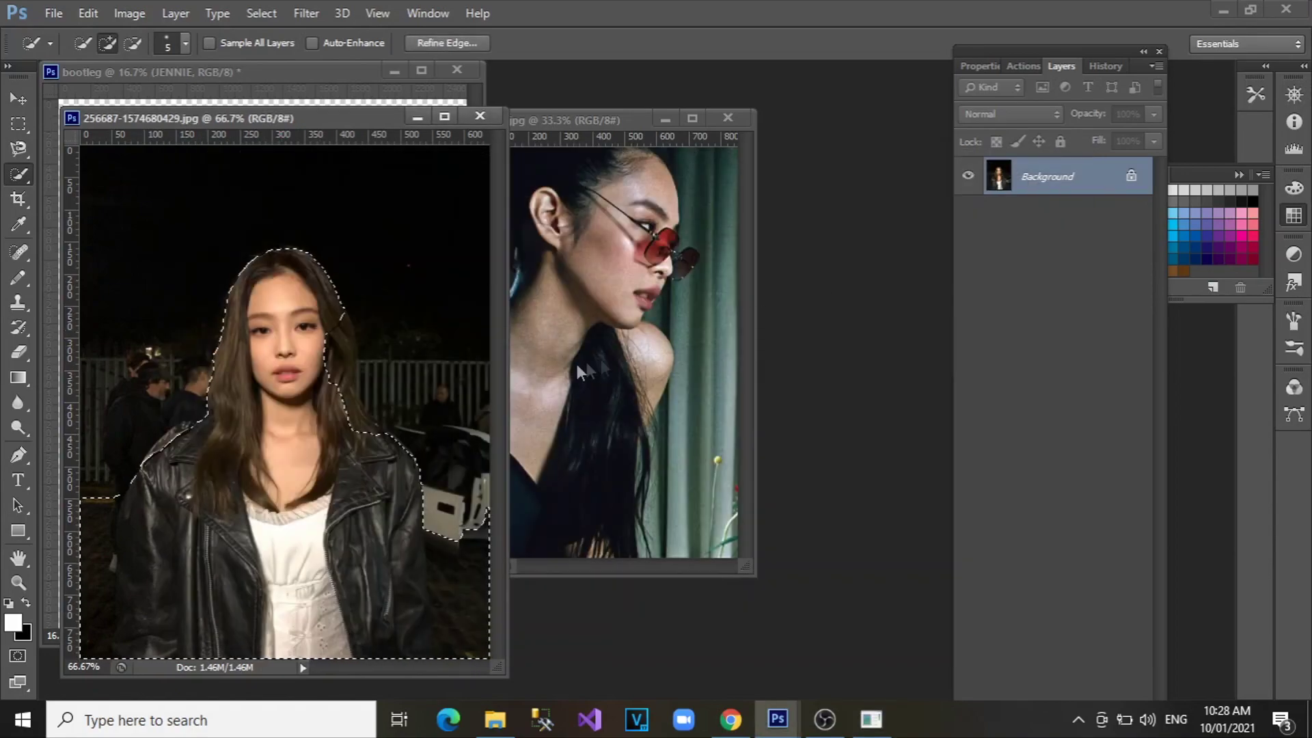
pyautogui.moveTo(298, 268)
pyautogui.mouseDown()
pyautogui.moveTo(341, 321)
pyautogui.moveTo(352, 386)
pyautogui.mouseUp()
pyautogui.click(133, 45)
pyautogui.moveTo(100, 492); pyautogui.dragTo(102, 624)
pyautogui.moveTo(486, 527); pyautogui.dragTo(482, 615)
pyautogui.moveTo(459, 537); pyautogui.dragTo(456, 641)
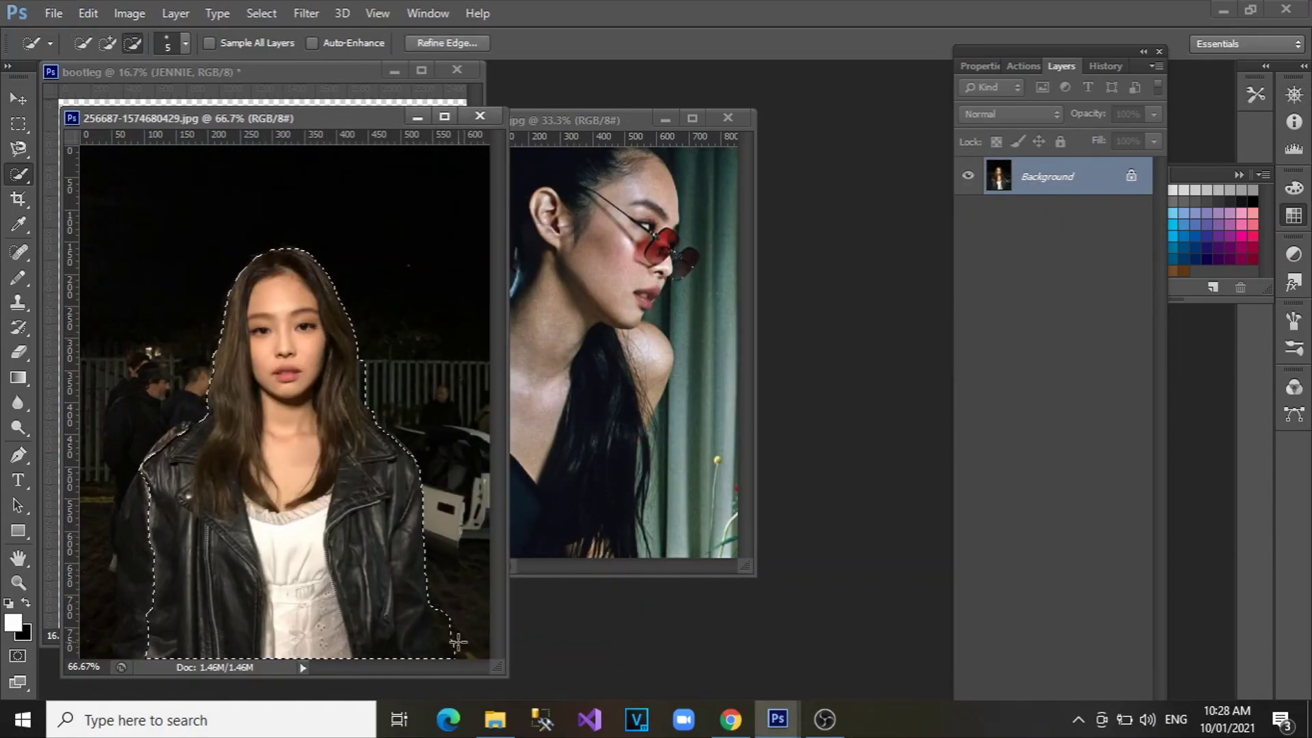
pyautogui.hotkey('ctrl', 'z')
pyautogui.moveTo(128, 627); pyautogui.dragTo(137, 647)
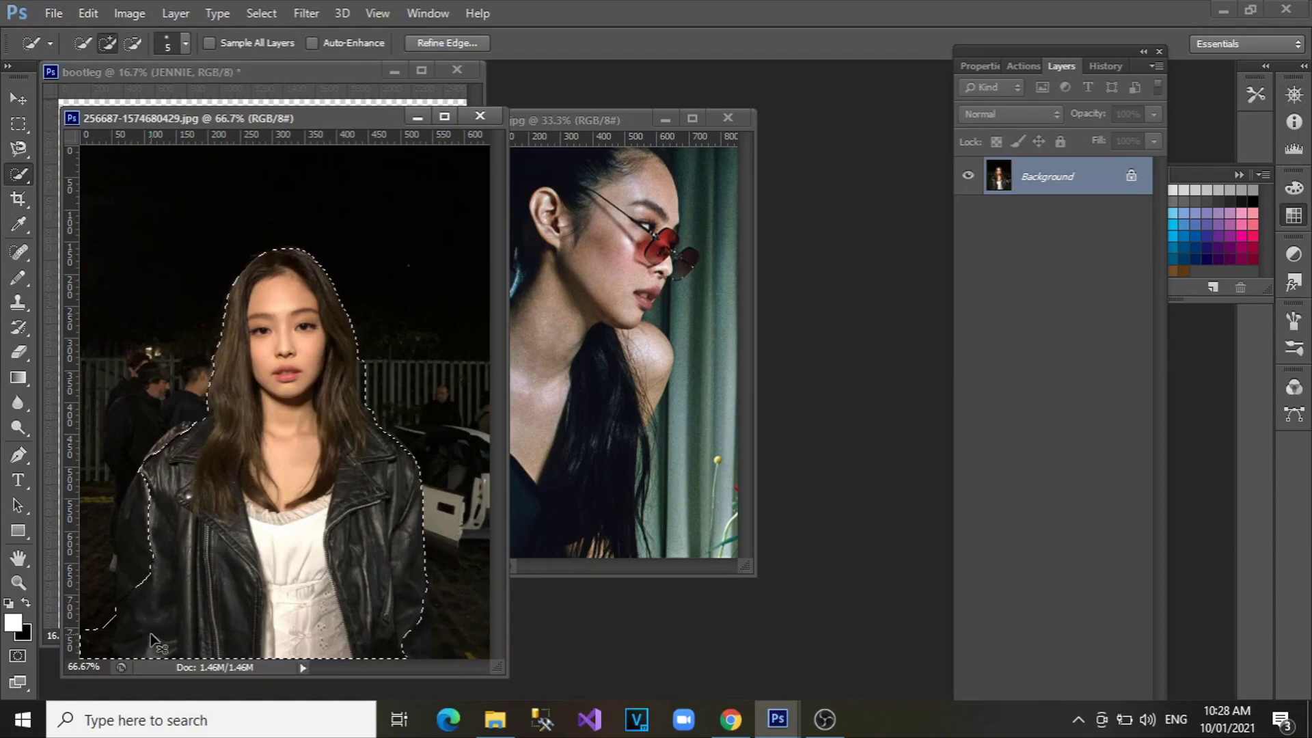
# Refine the woman's selection at high zoom along the jacket shoulder and sleeve on the side of the bystanders.
pyautogui.hotkey('ctrl', '+')
pyautogui.moveTo(372, 668); pyautogui.dragTo(348, 668)
pyautogui.moveTo(167, 588); pyautogui.dragTo(179, 530)
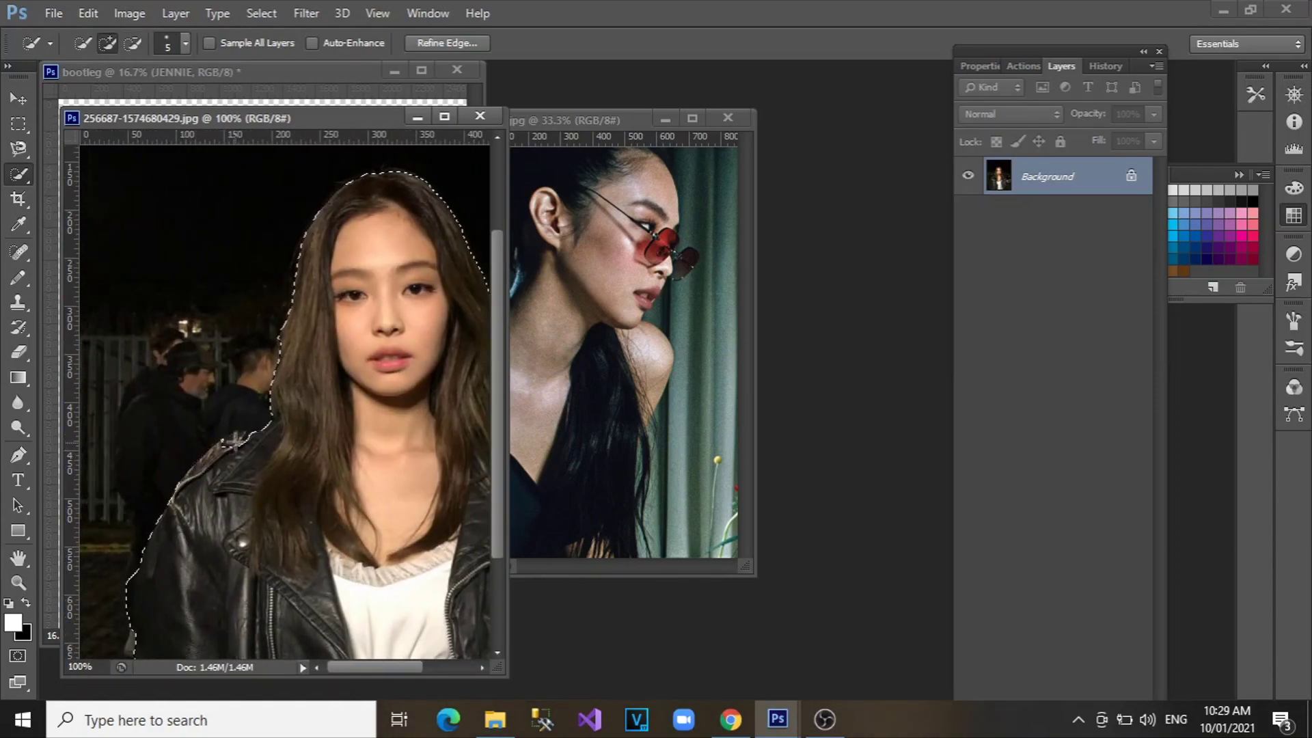
pyautogui.click(133, 43)
pyautogui.hotkey('ctrl', '+')
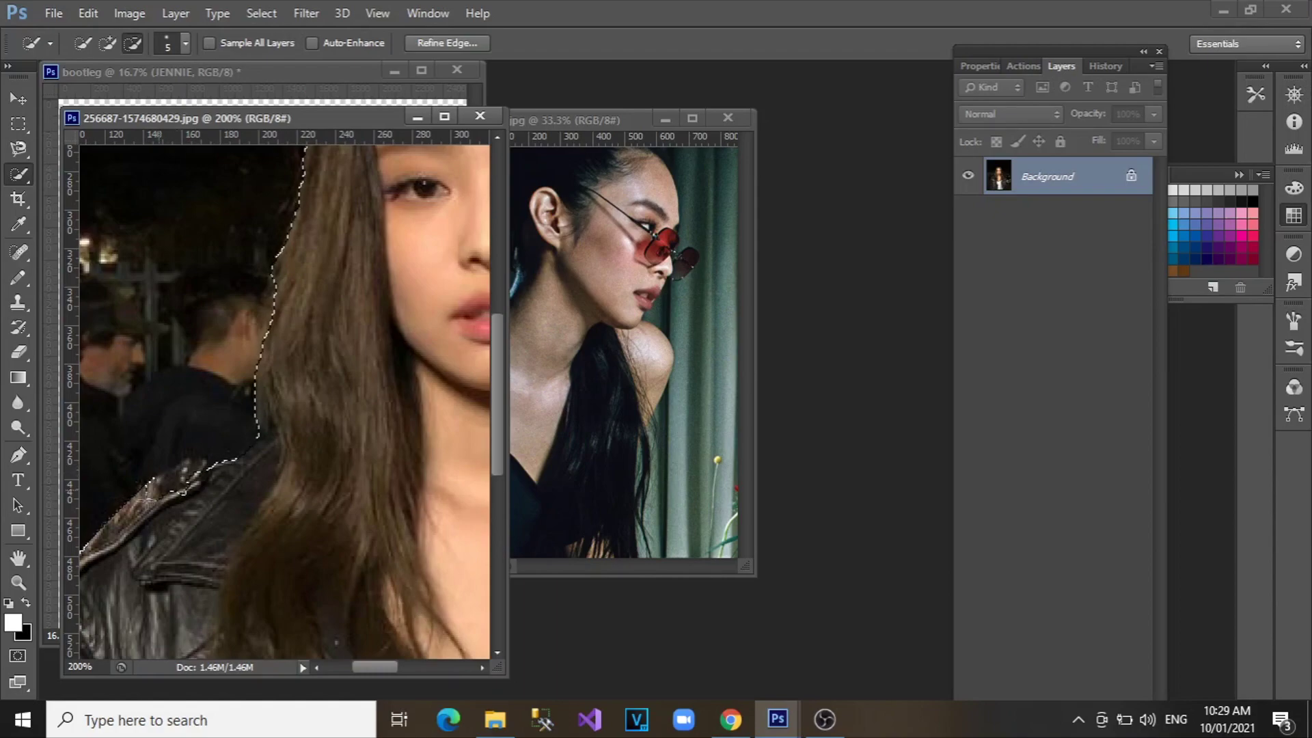
pyautogui.moveTo(375, 667); pyautogui.dragTo(351, 666)
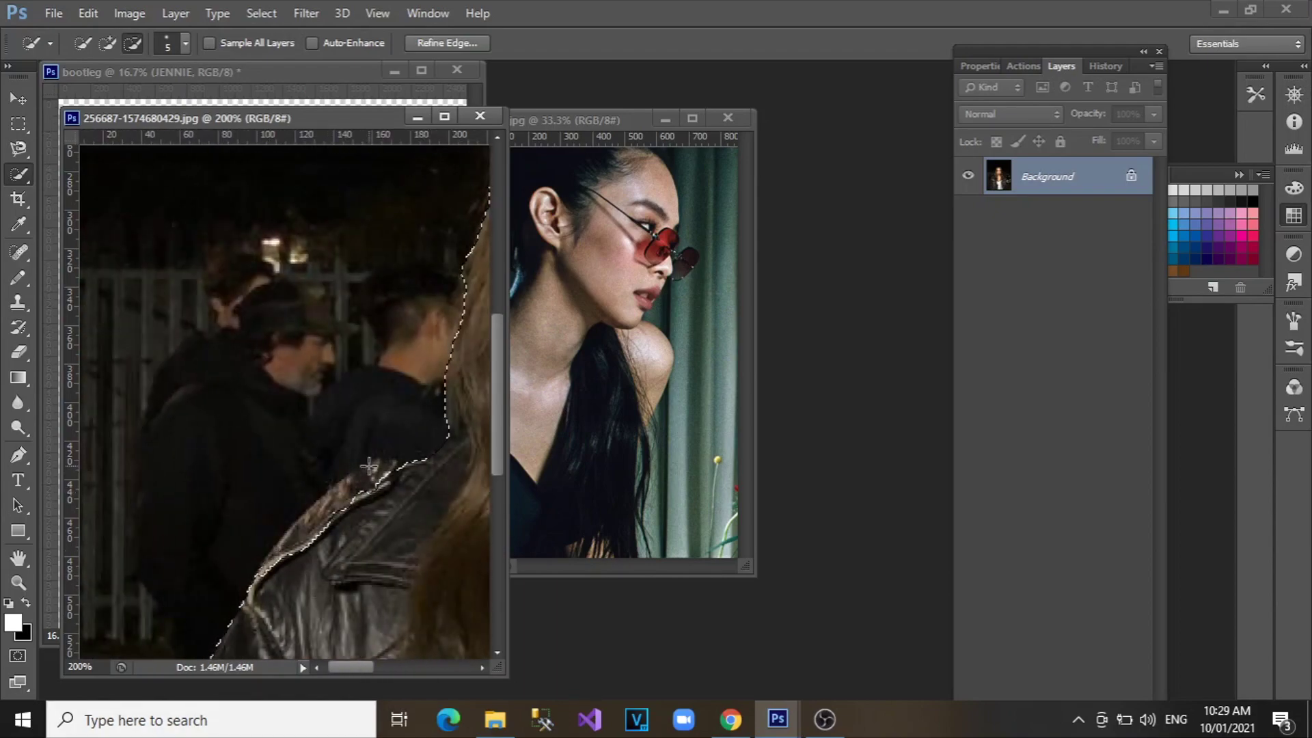
pyautogui.scroll(-3, 290, 580)
pyautogui.scroll(-2, 290, 579)
pyautogui.scroll(-2, 232, 488)
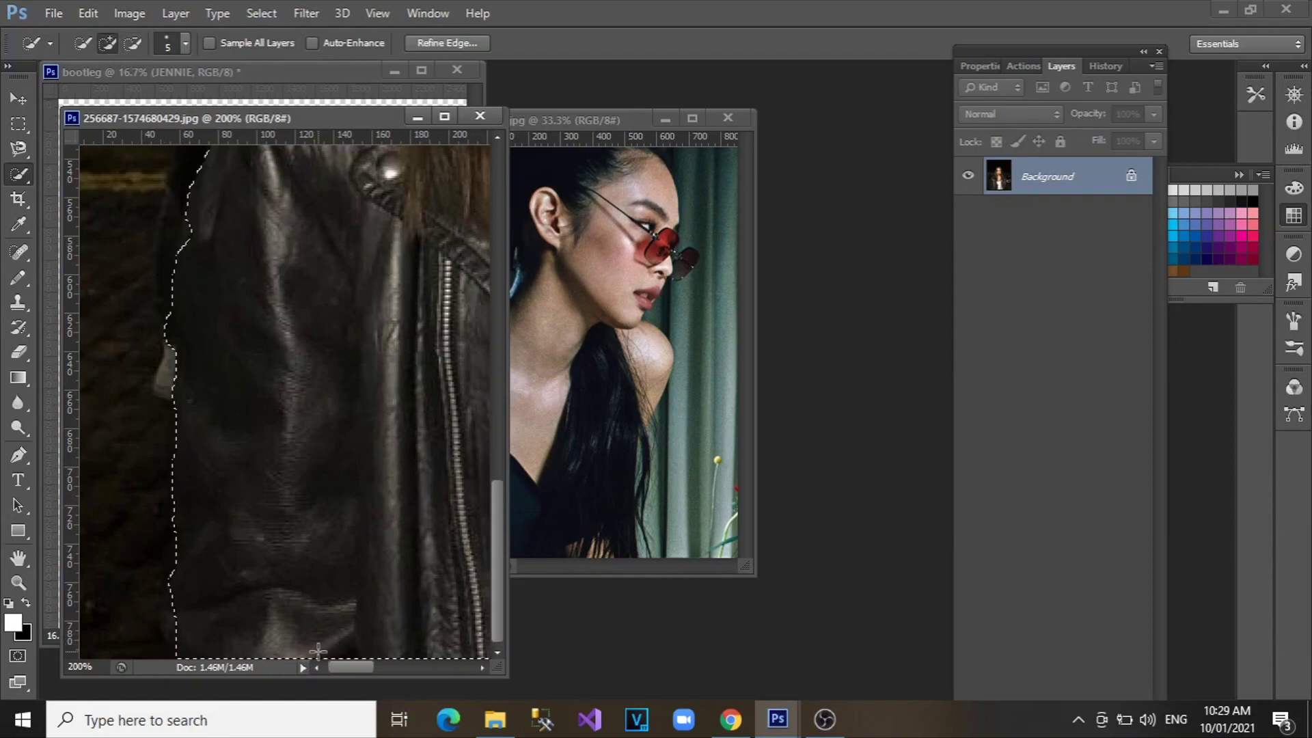
# Refine the selection edge along the opposite jacket sleeve and up the adjacent side of her hair.
pyautogui.hscroll(5, 245, 517)
pyautogui.moveTo(292, 477); pyautogui.dragTo(290, 618)
pyautogui.scroll(5, 340, 596)
pyautogui.moveTo(449, 667)
pyautogui.mouseDown()
pyautogui.moveTo(407, 668)
pyautogui.moveTo(417, 667)
pyautogui.mouseUp()
pyautogui.moveTo(364, 410)
pyautogui.mouseDown()
pyautogui.moveTo(390, 534)
pyautogui.moveTo(355, 457)
pyautogui.moveTo(357, 485)
pyautogui.moveTo(357, 389)
pyautogui.mouseUp()
pyautogui.scroll(3, 142, 247)
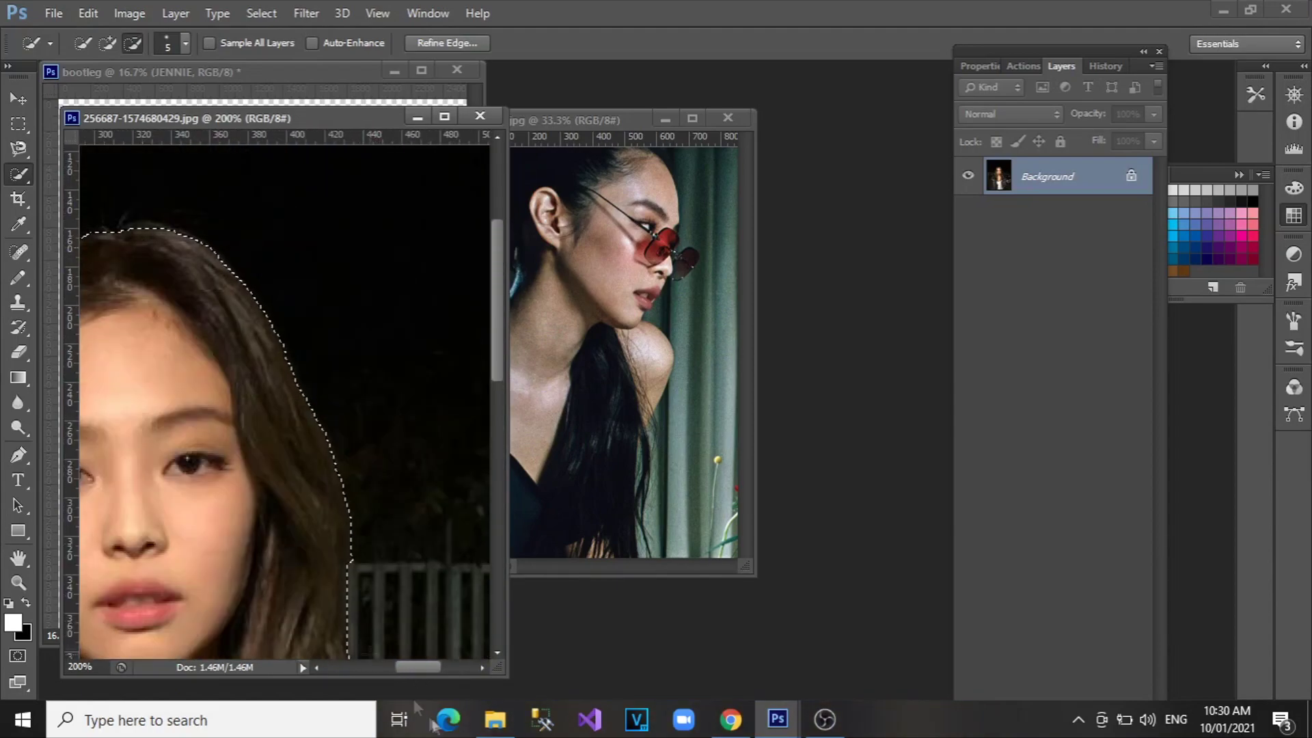
# Copy the selected woman from 256687-1574680429.jpg into the bootleg document.
pyautogui.moveTo(417, 667); pyautogui.dragTo(385, 667)
pyautogui.hotkey('ctrl', '-')
pyautogui.hotkey('ctrl', '-')
pyautogui.hotkey('ctrl', '-')
pyautogui.moveTo(285, 117); pyautogui.dragTo(636, 80)
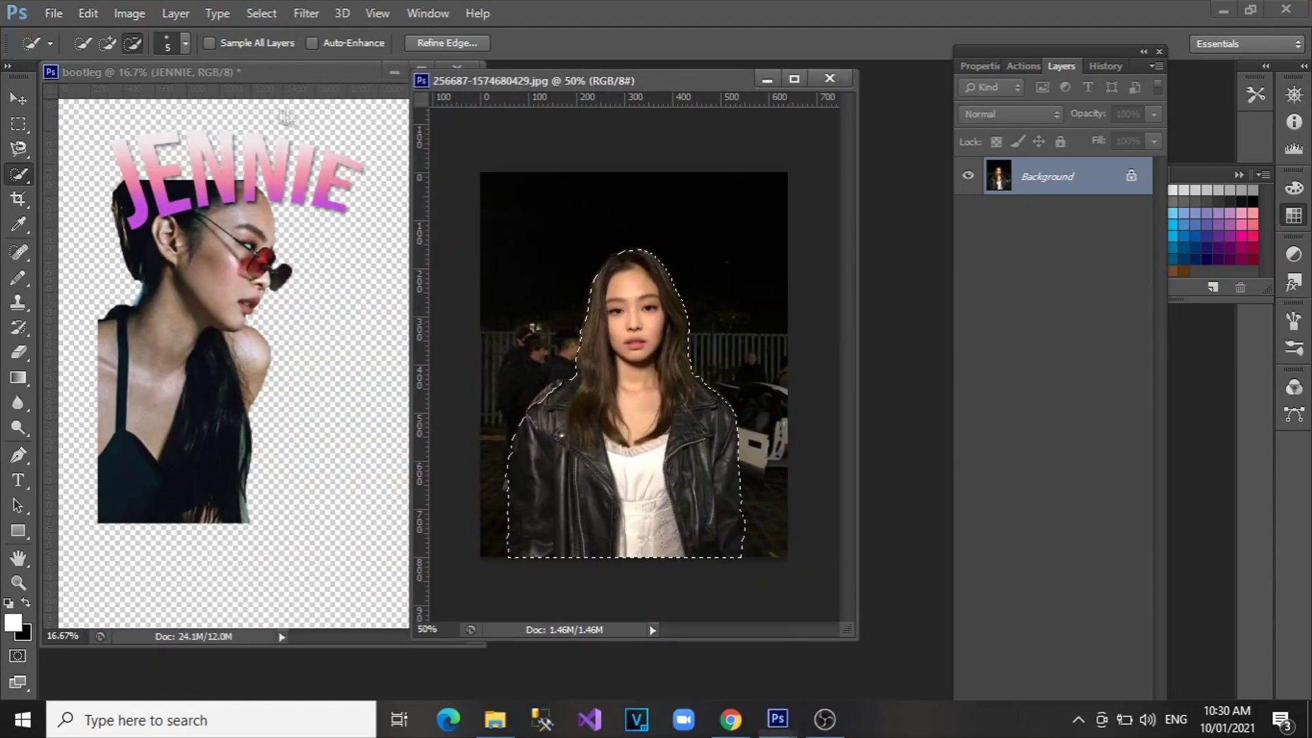
pyautogui.press('v')
pyautogui.moveTo(687, 444); pyautogui.dragTo(470, 556)
# Enlarge the jacket woman's cut-out and place it overlapping the first cut-out's shoulder, with their lower edges aligned.
pyautogui.hotkey('ctrl', 't')
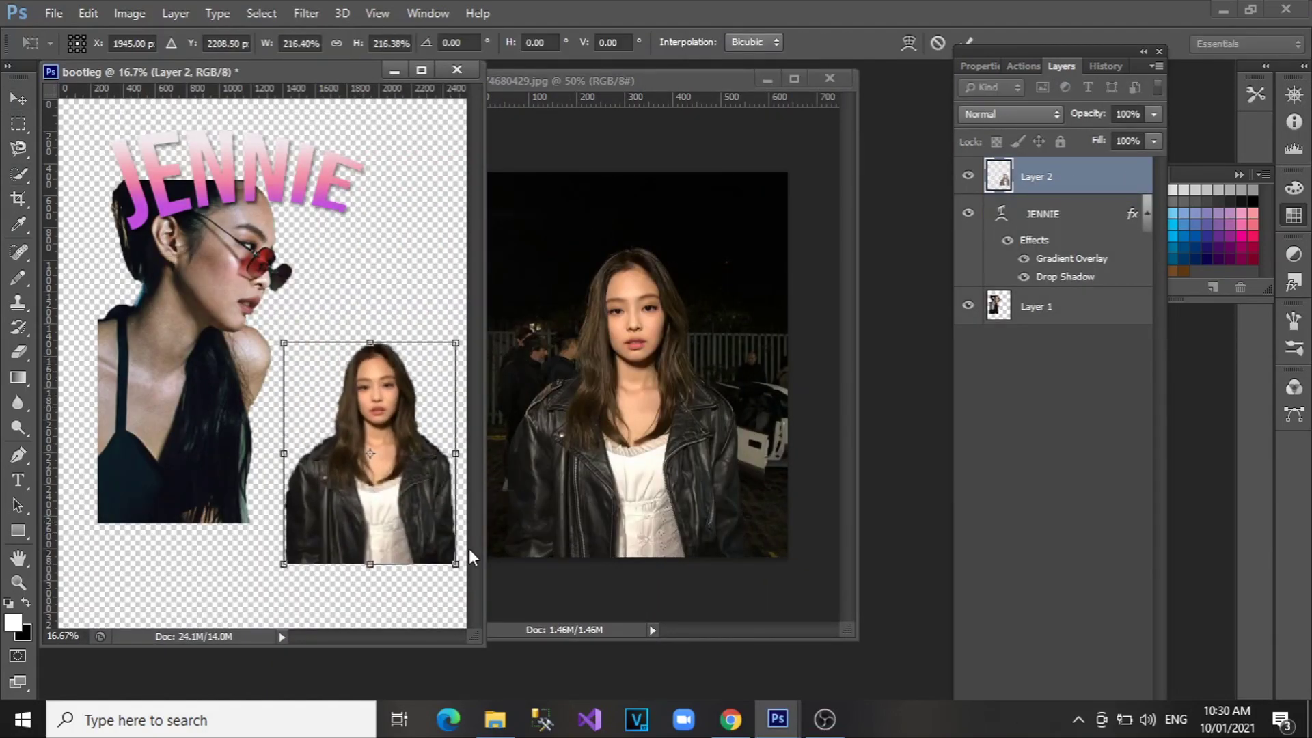
pyautogui.moveTo(410, 492); pyautogui.dragTo(364, 451)
pyautogui.moveTo(418, 293); pyautogui.dragTo(427, 304)
pyautogui.moveTo(409, 523); pyautogui.dragTo(432, 547)
pyautogui.moveTo(403, 497); pyautogui.dragTo(382, 471)
pyautogui.press('Return')
# Add the text KIM in Bebas Neue at 150 pt over the two cut-outs.
pyautogui.click(18, 480)
pyautogui.click(215, 423)
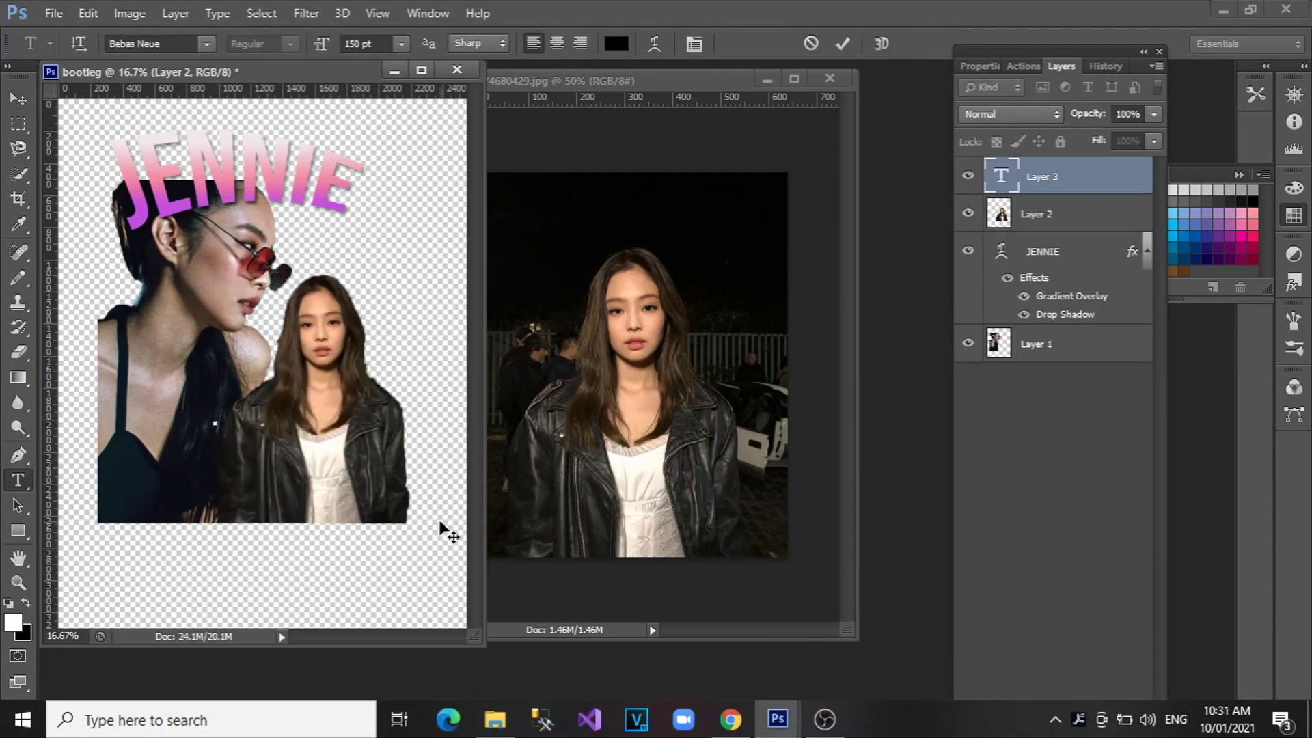
pyautogui.write('KIM')
pyautogui.hotkey('ctrl', 's')
pyautogui.click(925, 38)
# Warp the KIM text so its letters grow taller from K to M, and place it over the jacket.
pyautogui.doubleClick(273, 389)
pyautogui.click(654, 43)
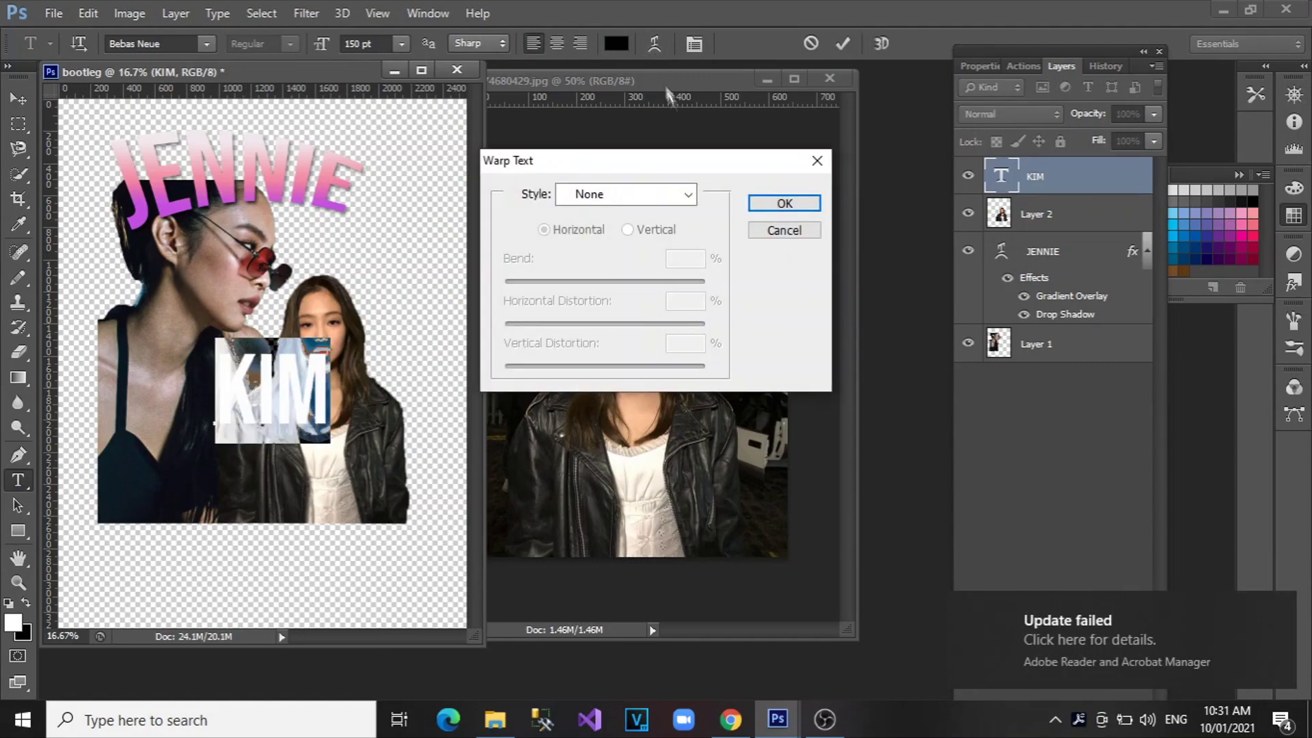
pyautogui.click(674, 195)
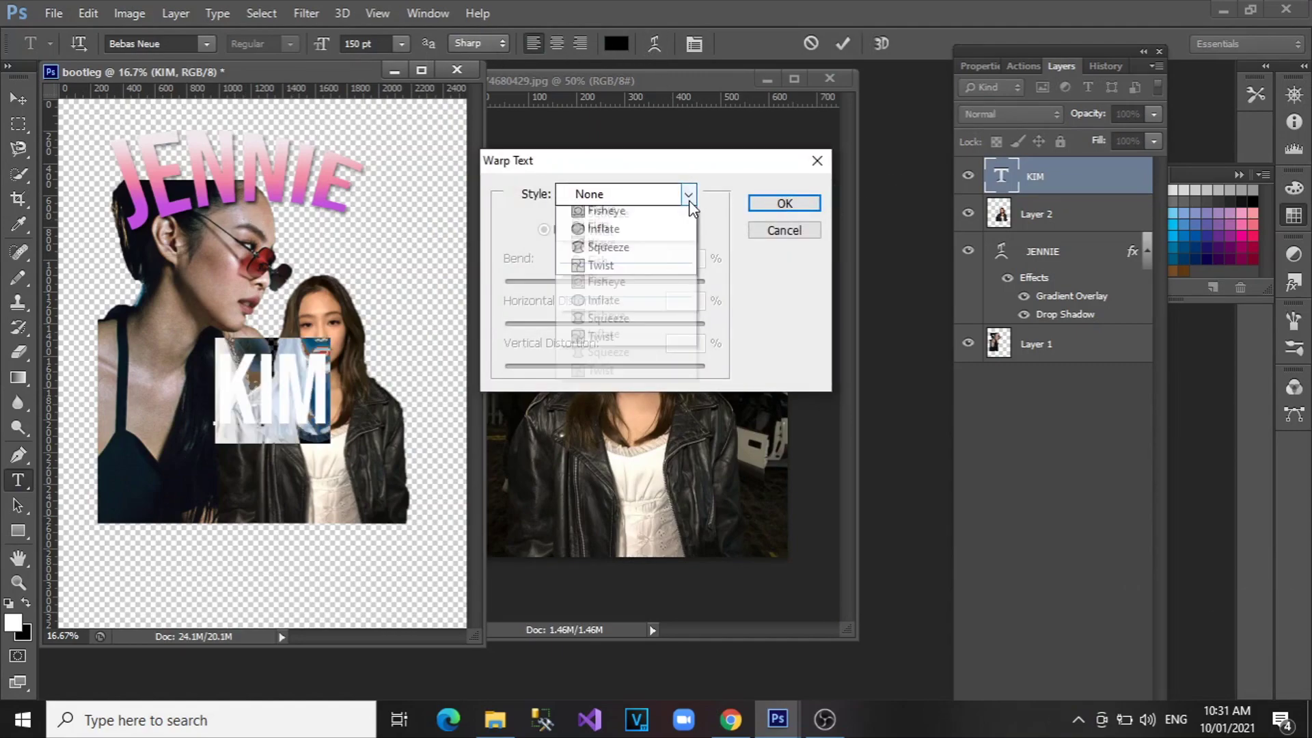
pyautogui.click(642, 269)
pyautogui.moveTo(649, 280)
pyautogui.mouseDown()
pyautogui.moveTo(699, 283)
pyautogui.moveTo(629, 282)
pyautogui.mouseUp()
pyautogui.click(688, 195)
pyautogui.click(623, 257)
pyautogui.moveTo(604, 323); pyautogui.dragTo(606, 277)
# Set the KIM text size to 200 pt and finish editing the text.
pyautogui.click(383, 42)
pyautogui.write('200')
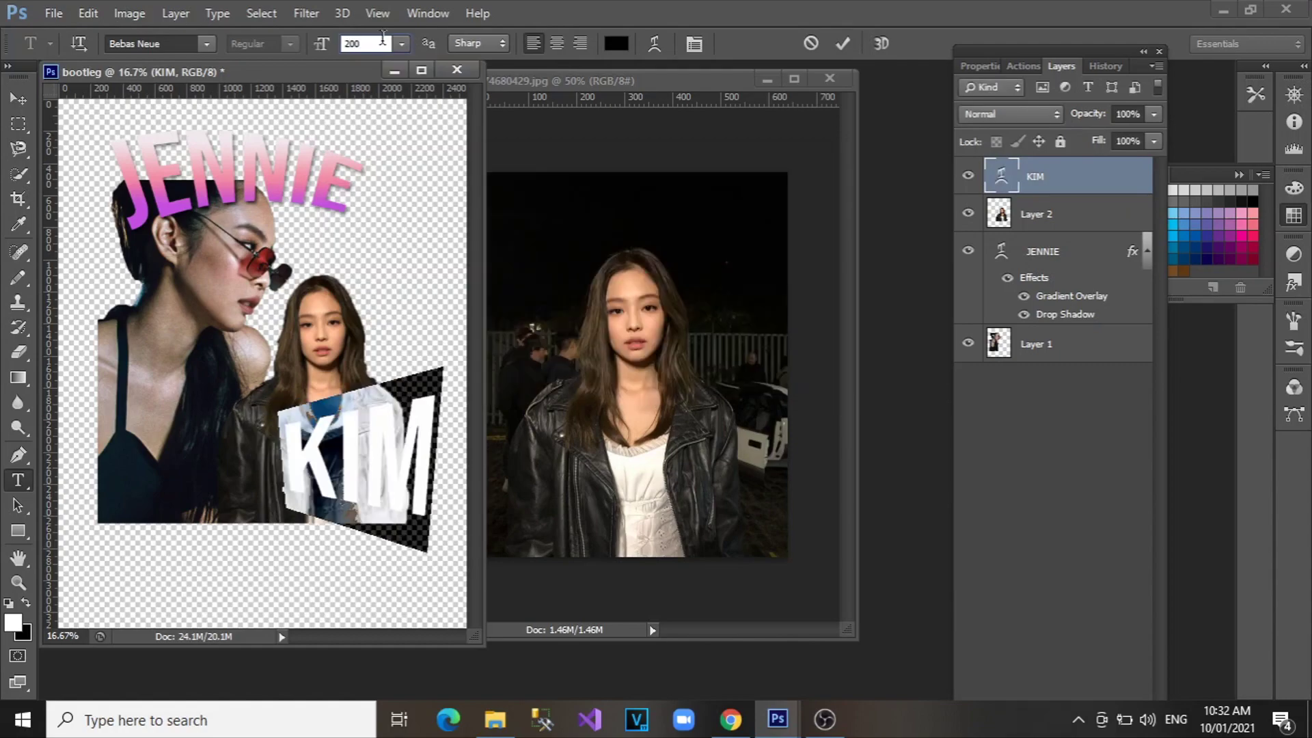
pyautogui.click(18, 559)
# Add a Gradient Overlay to the KIM text layer and open its gradient for editing.
pyautogui.rightClick(1028, 181)
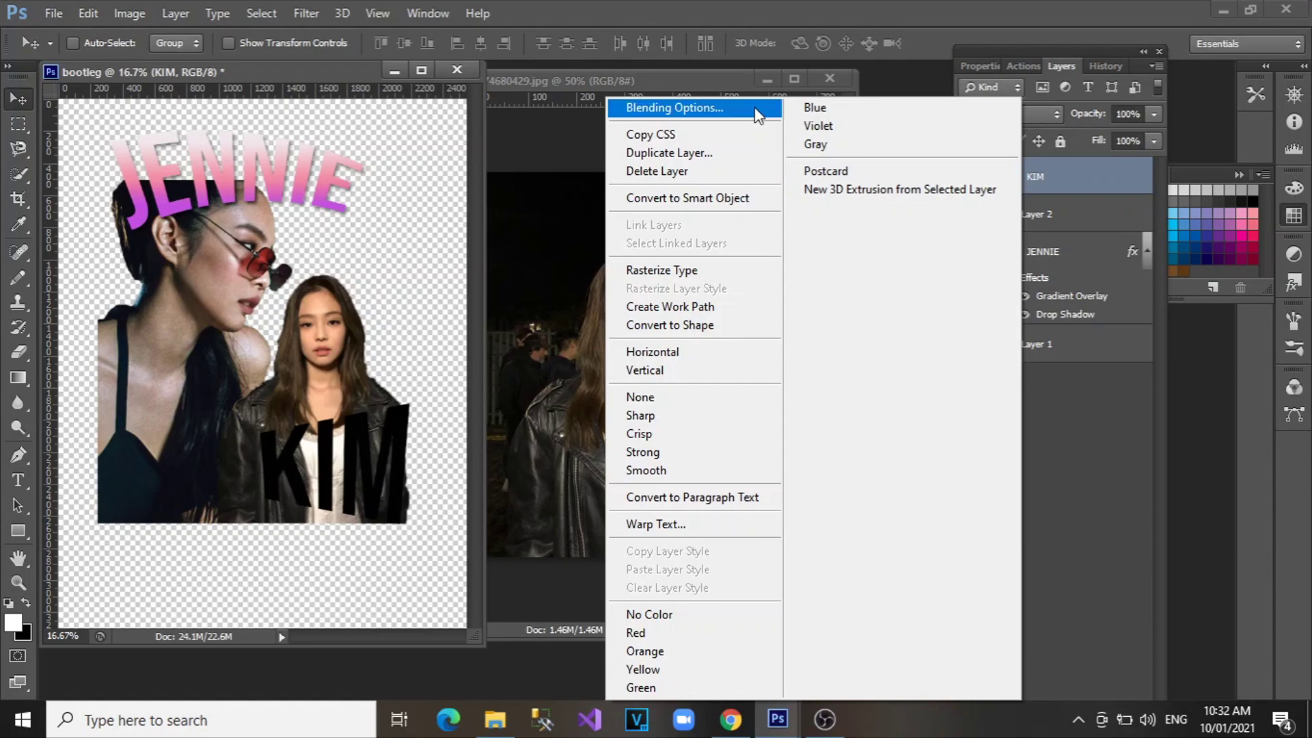
pyautogui.click(755, 111)
pyautogui.click(810, 273)
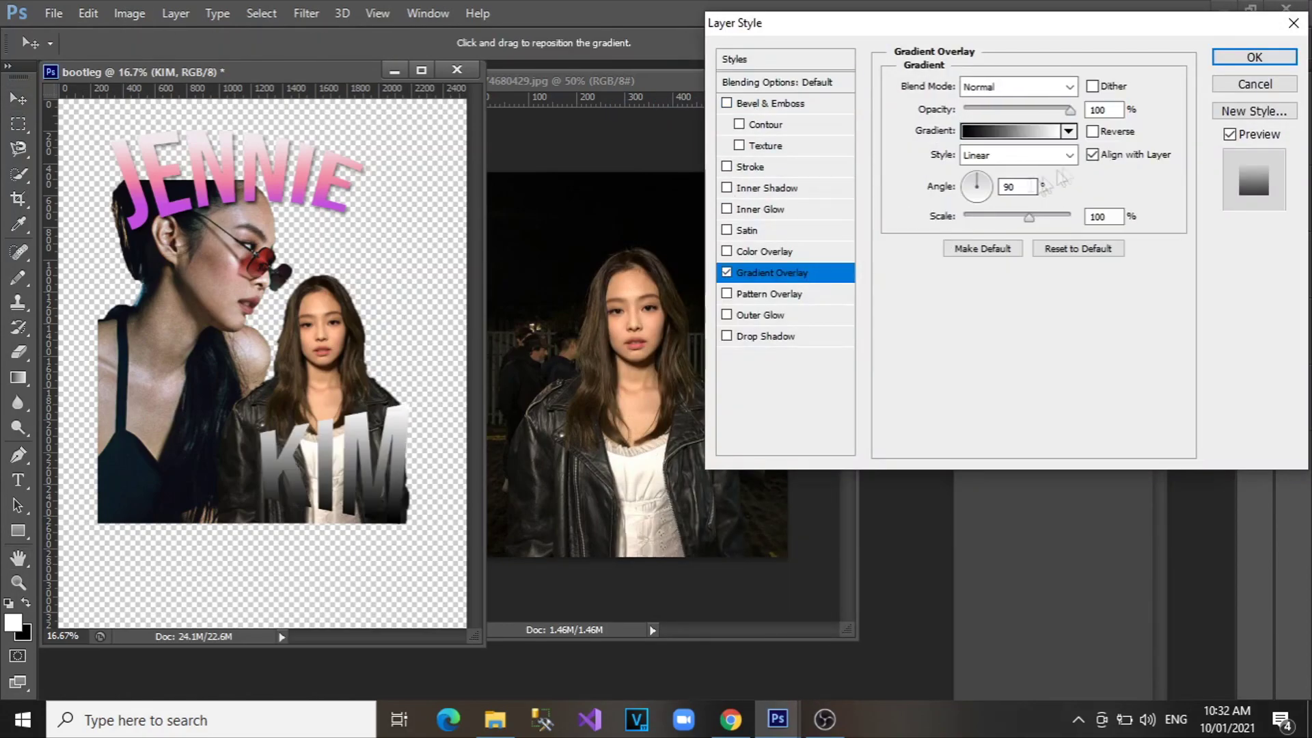
pyautogui.click(1025, 132)
# Try a blue colour for the gradient's dark starting stop, positioned at about 2%.
pyautogui.moveTo(477, 366); pyautogui.dragTo(618, 371)
pyautogui.moveTo(476, 414); pyautogui.dragTo(483, 416)
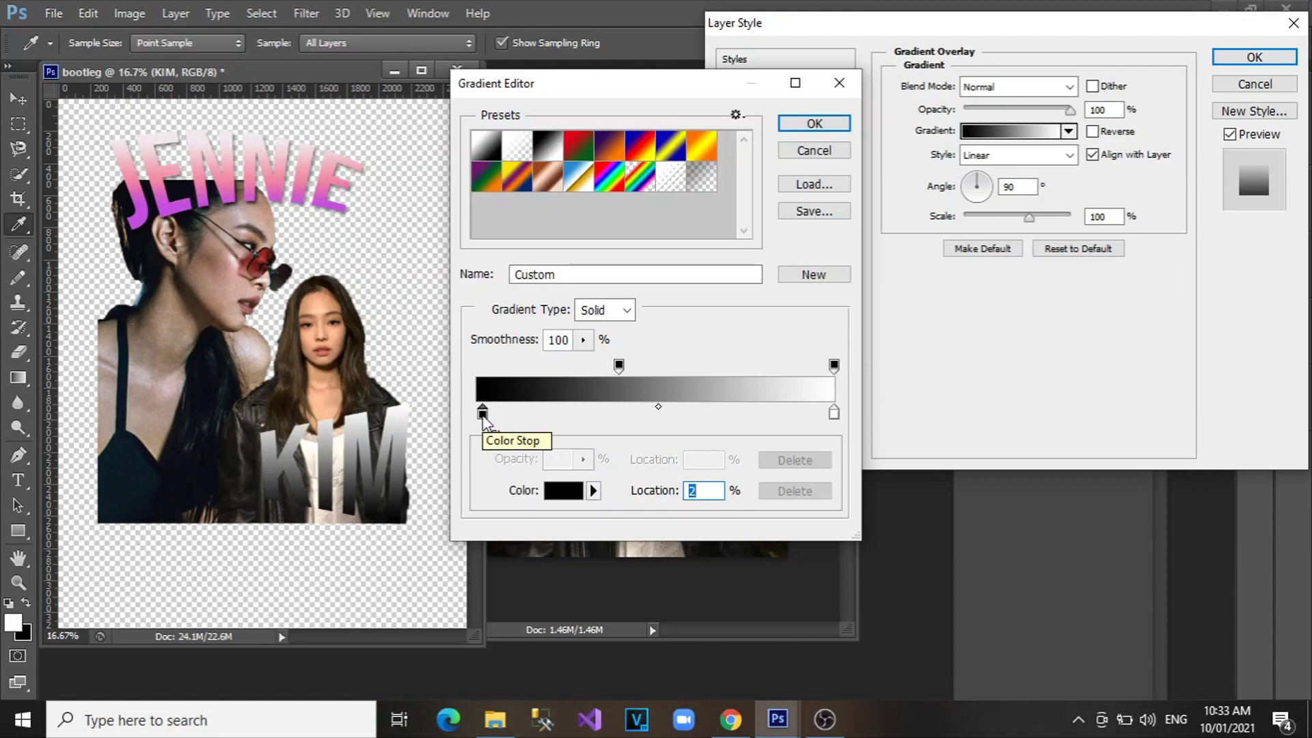
pyautogui.click(566, 489)
pyautogui.moveTo(737, 319)
pyautogui.mouseDown()
pyautogui.moveTo(693, 316)
pyautogui.moveTo(757, 314)
pyautogui.mouseUp()
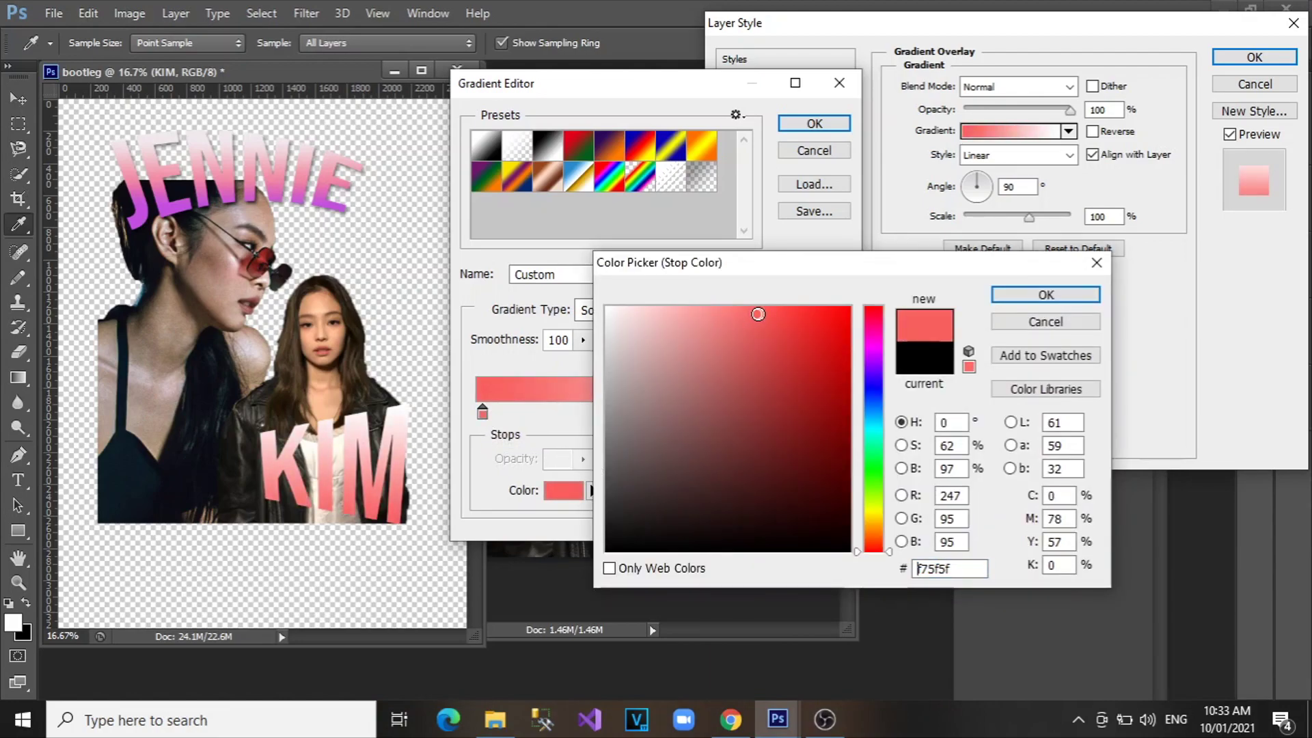
pyautogui.click(873, 396)
pyautogui.click(786, 314)
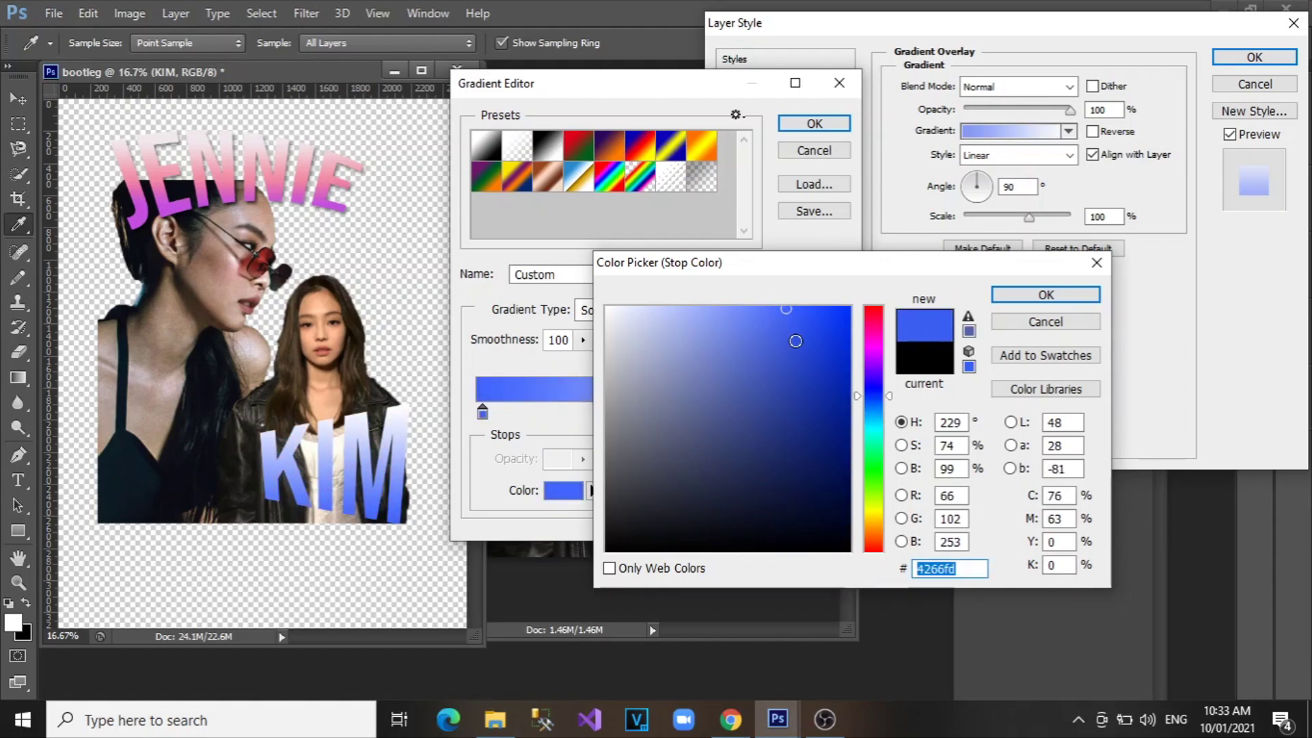
pyautogui.click(1045, 295)
# Try a violet-blue colour for the gradient's white end stop and shift that stop slightly inward.
pyautogui.moveTo(834, 414)
pyautogui.mouseDown()
pyautogui.moveTo(673, 415)
pyautogui.moveTo(815, 414)
pyautogui.mouseUp()
pyautogui.click(566, 490)
pyautogui.click(875, 378)
pyautogui.click(840, 317)
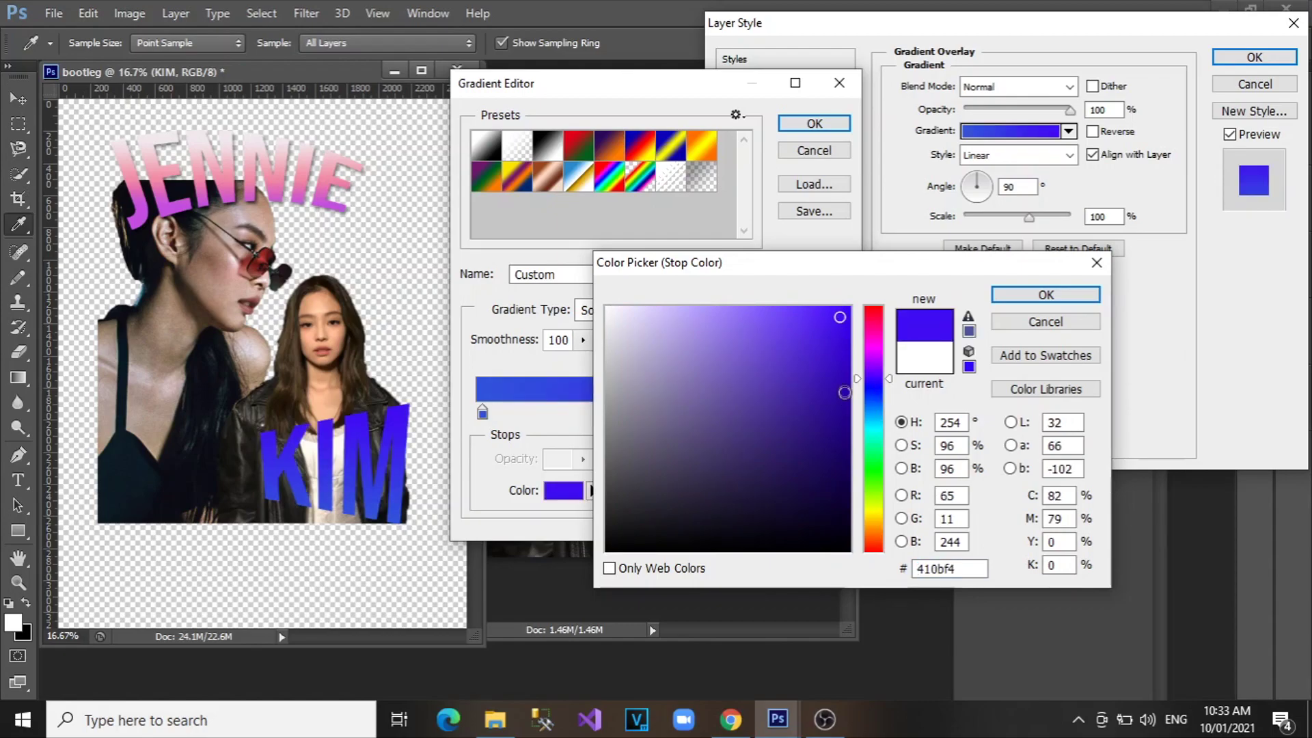
pyautogui.click(1045, 295)
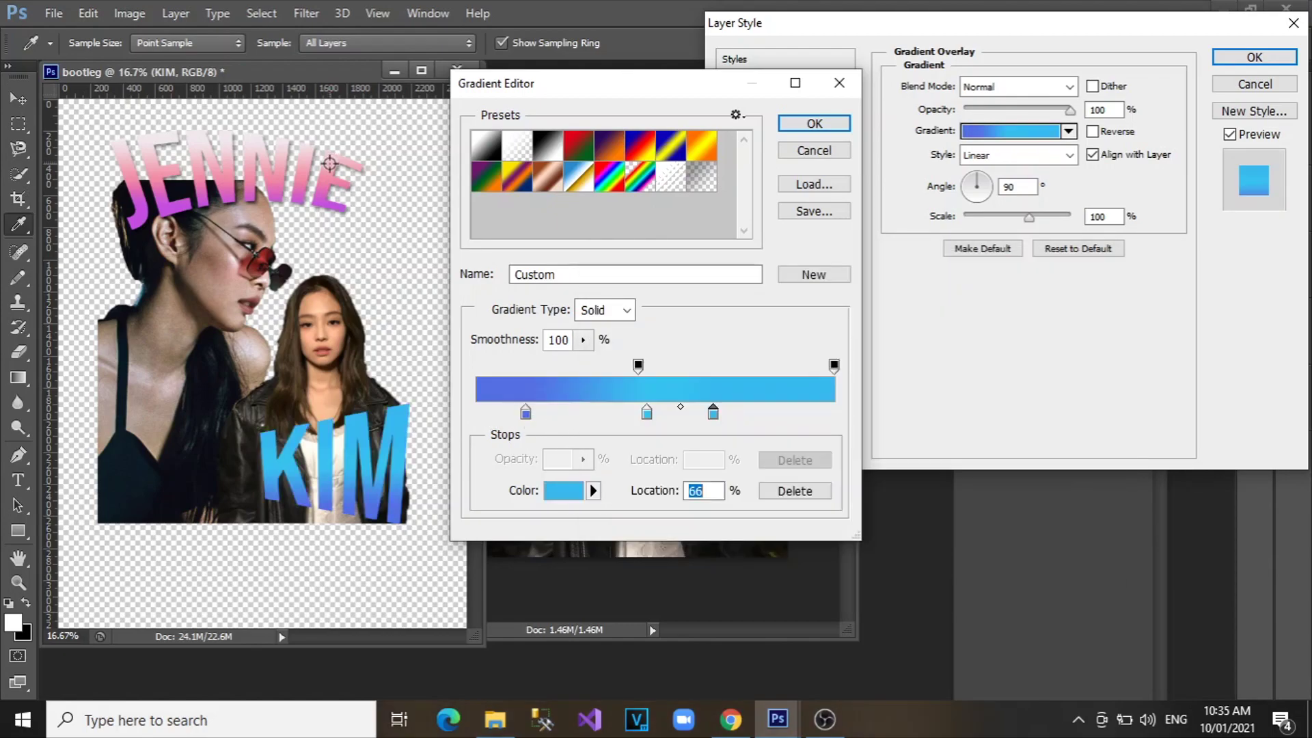
# Shift the gradient's middle stop outward and recolour it pink f08ca7, sampled from the JENNIE lettering.
pyautogui.moveTo(646, 413); pyautogui.dragTo(662, 413)
pyautogui.click(574, 495)
pyautogui.click(290, 184)
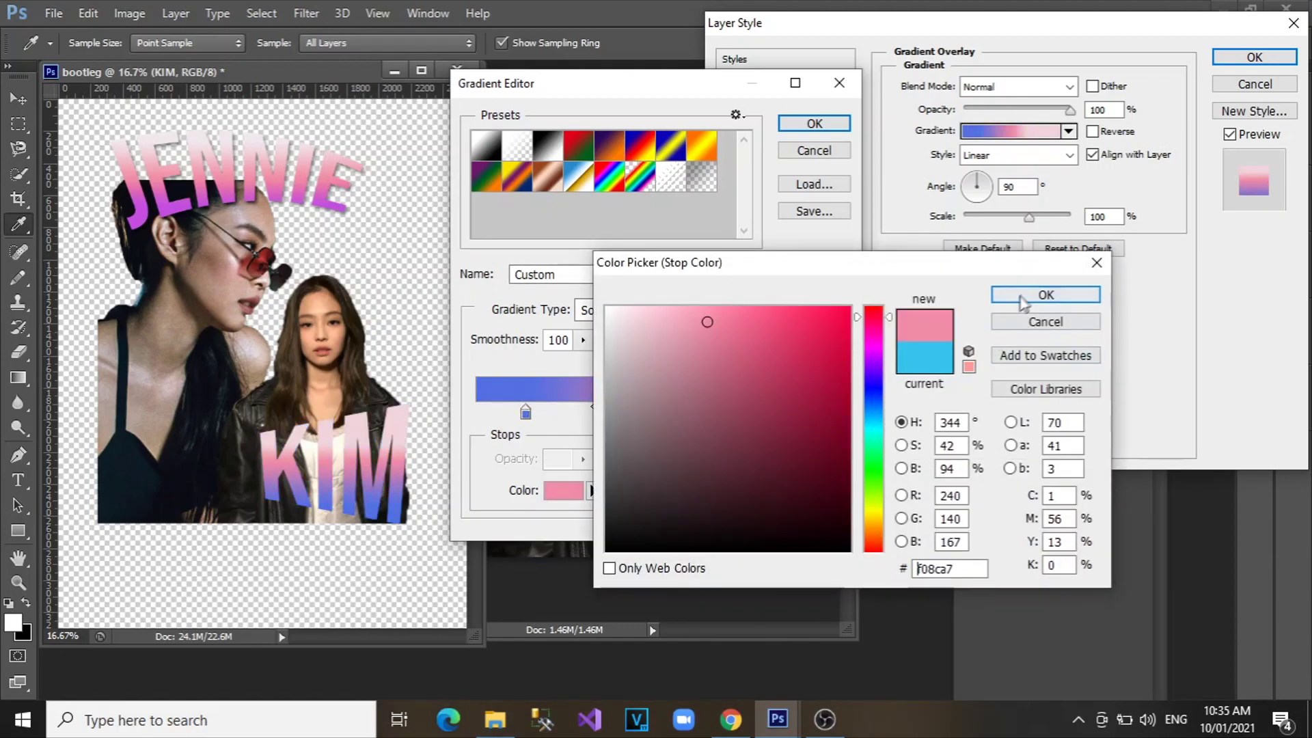
pyautogui.click(1025, 297)
# Recolour the gradient's lower stops with purple sampled from JENNIE and spread the stops, placing the last at 100%.
pyautogui.moveTo(531, 414); pyautogui.dragTo(615, 451)
pyautogui.moveTo(525, 413); pyautogui.dragTo(550, 423)
pyautogui.click(181, 205)
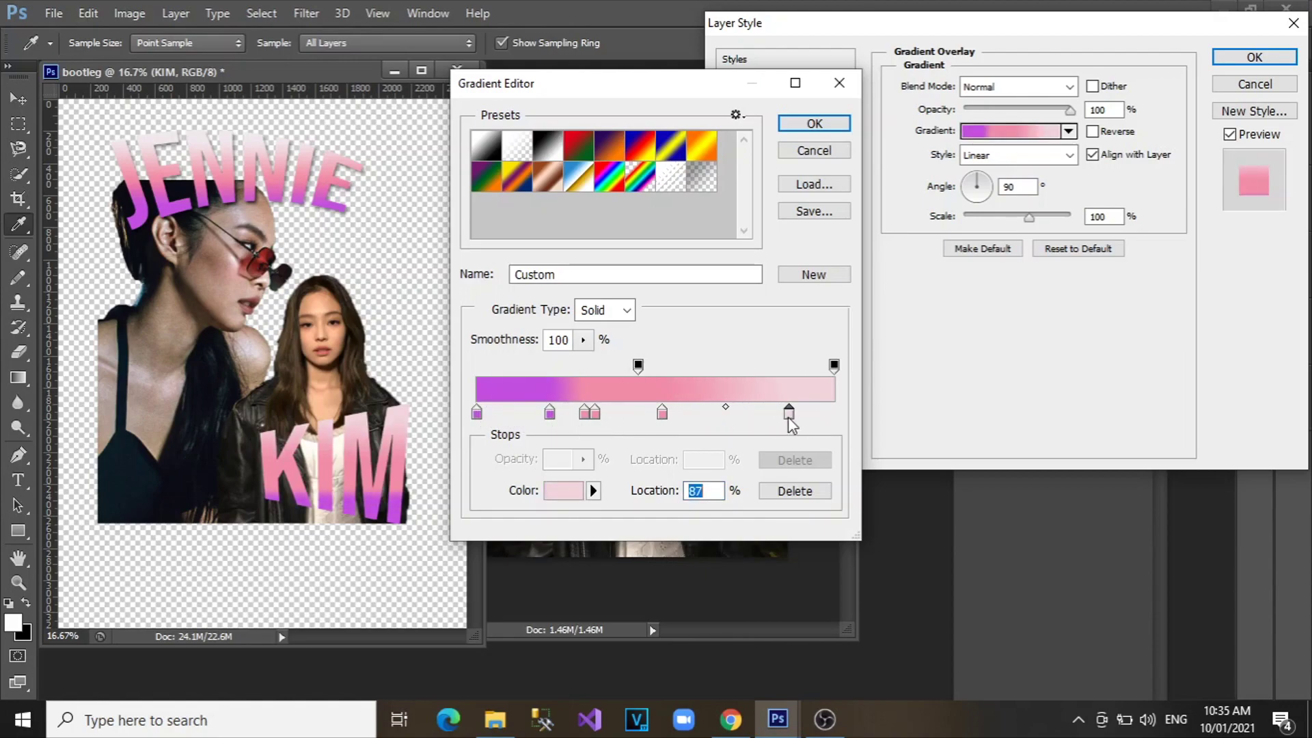
pyautogui.moveTo(793, 412); pyautogui.dragTo(833, 412)
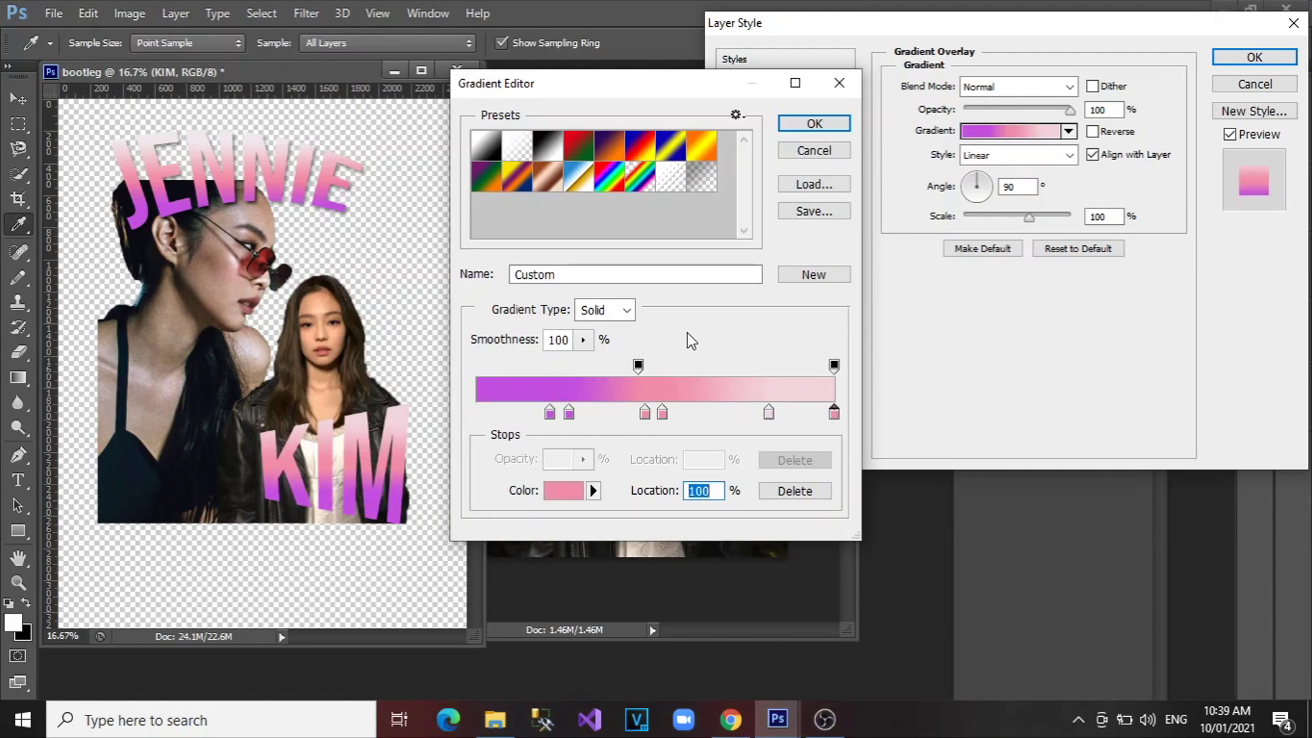
# Confirm the gradient, add a Drop Shadow to KIM, and shift the text slightly to the right.
pyautogui.click(815, 124)
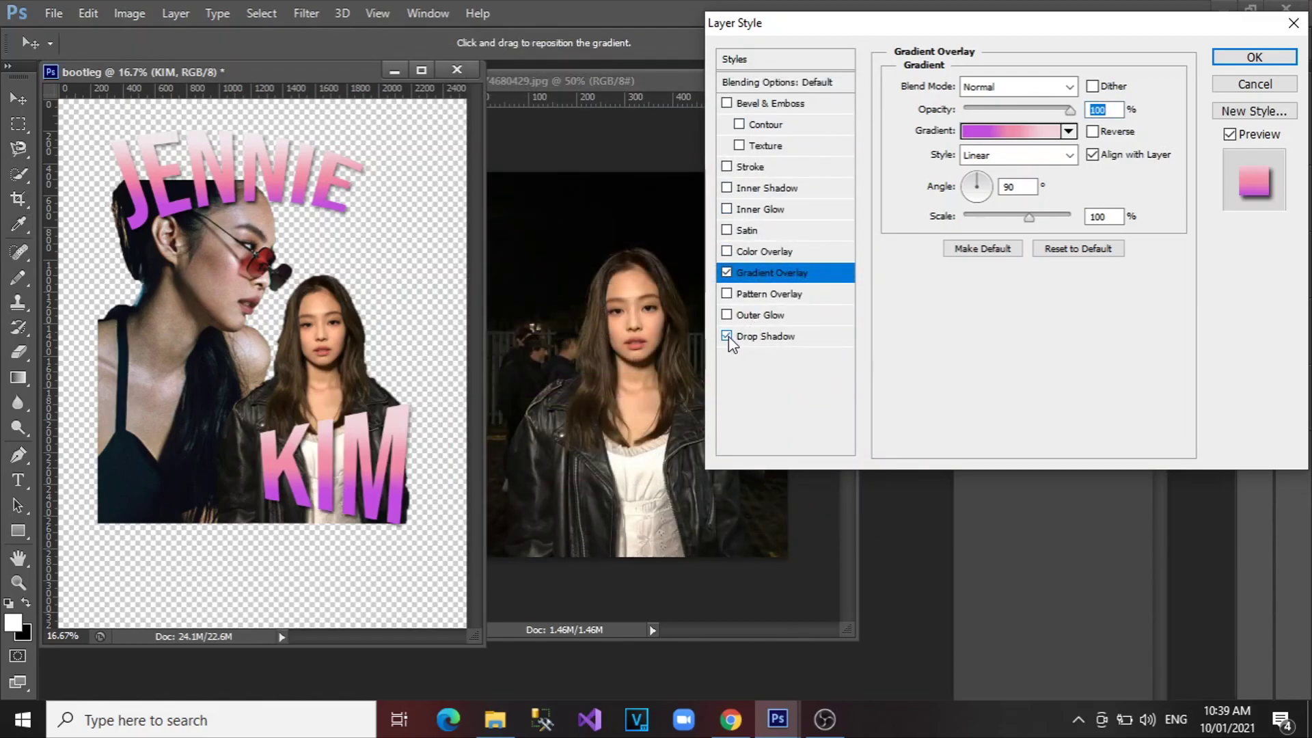
pyautogui.click(1236, 60)
pyautogui.moveTo(326, 447); pyautogui.dragTo(336, 450)
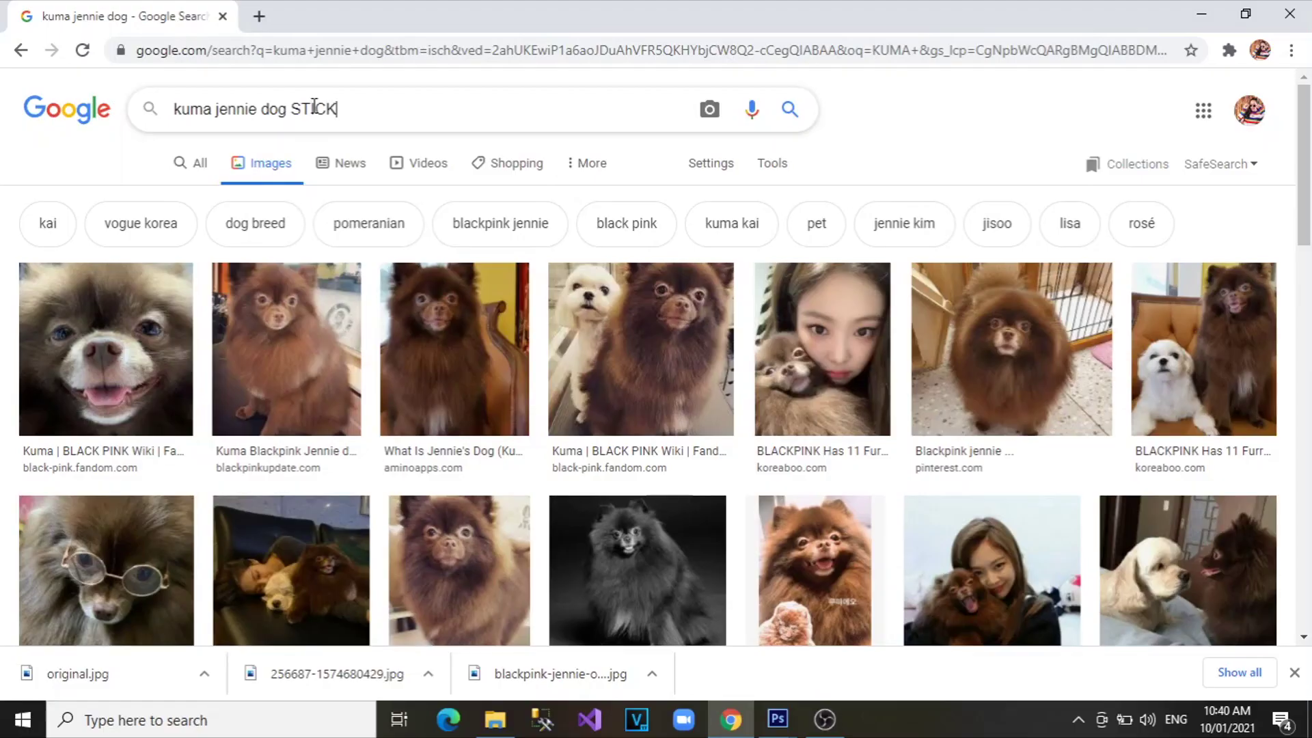
# In Chrome, search Google Images for "kuma jennie dog STICKER" and save the Kai and Kuma sticker image to Downloads.
pyautogui.press('Return')
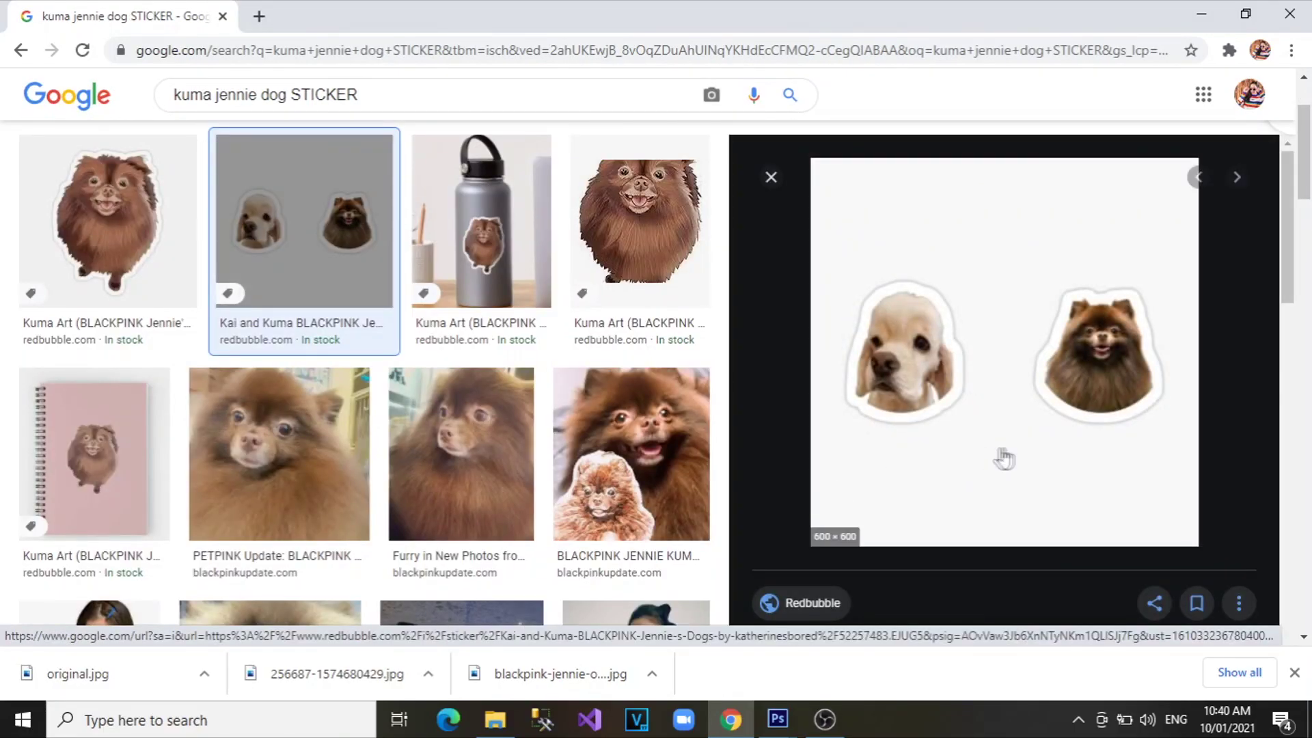
pyautogui.rightClick(1033, 442)
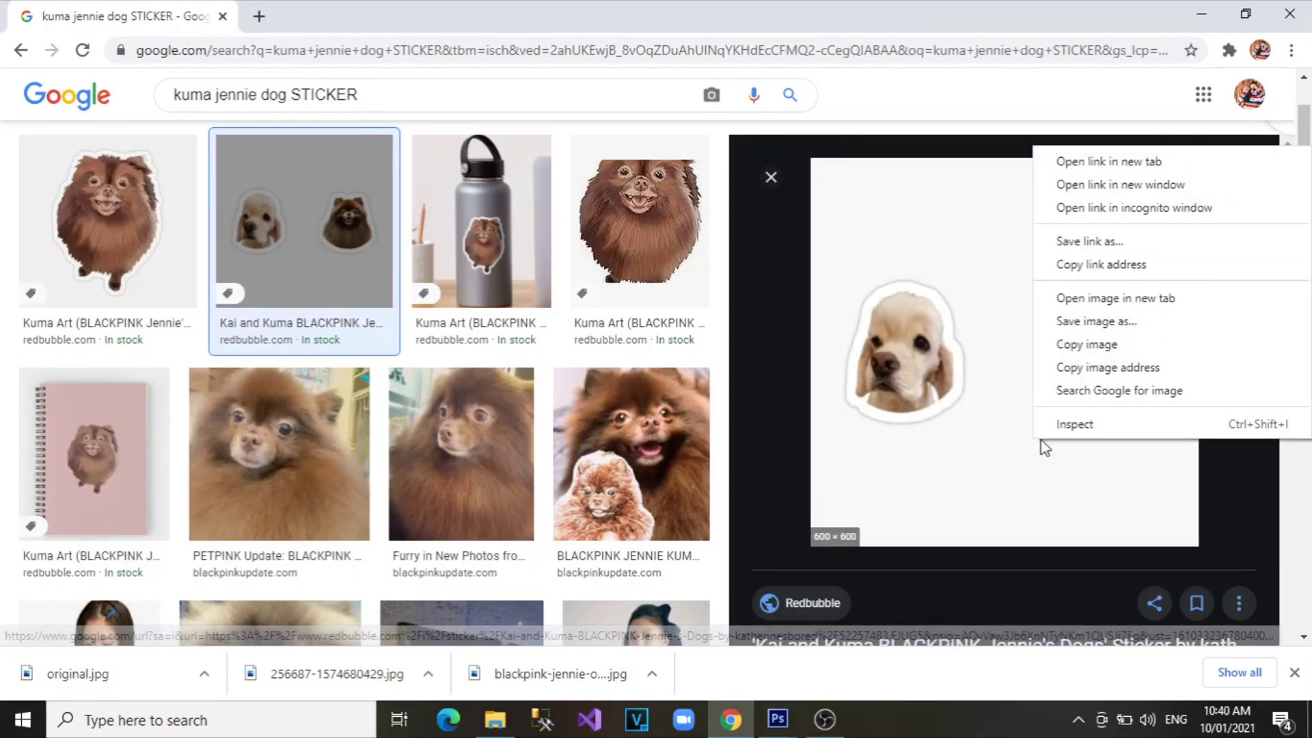
pyautogui.click(1083, 317)
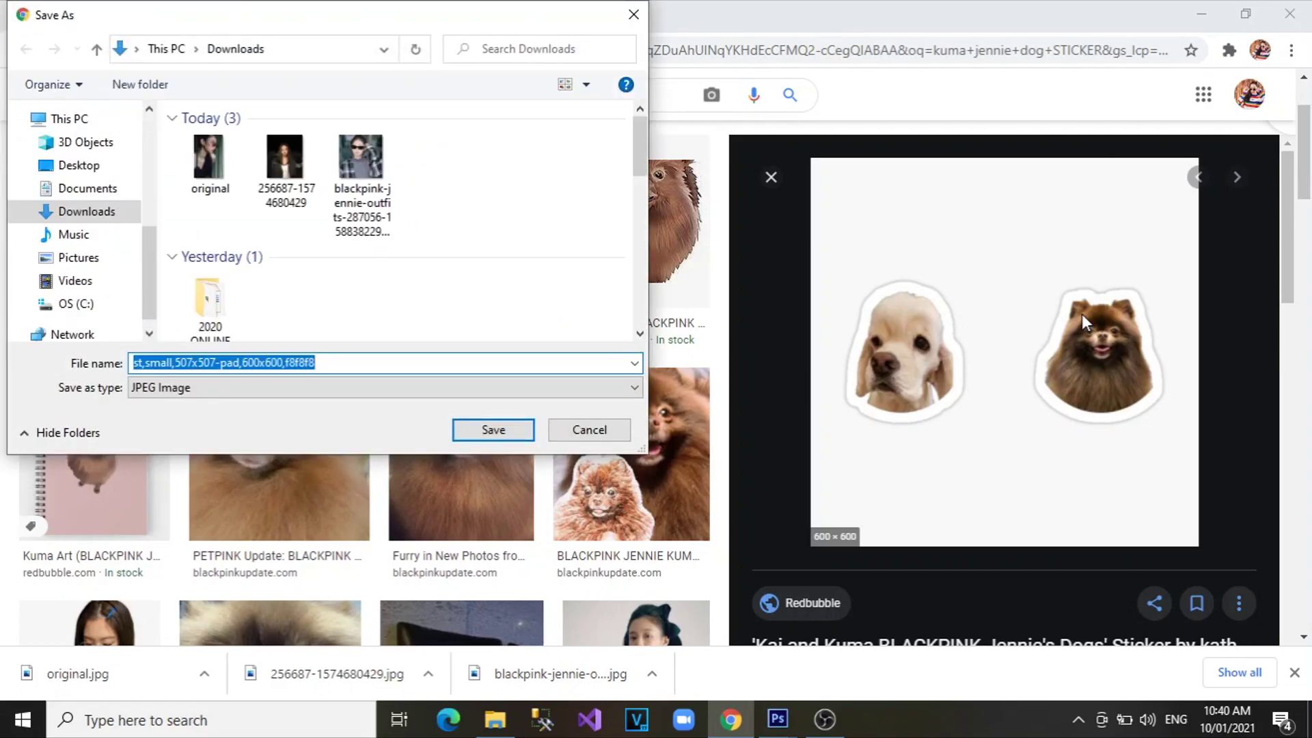
pyautogui.press('Return')
pyautogui.scroll(-10, 956, 501)
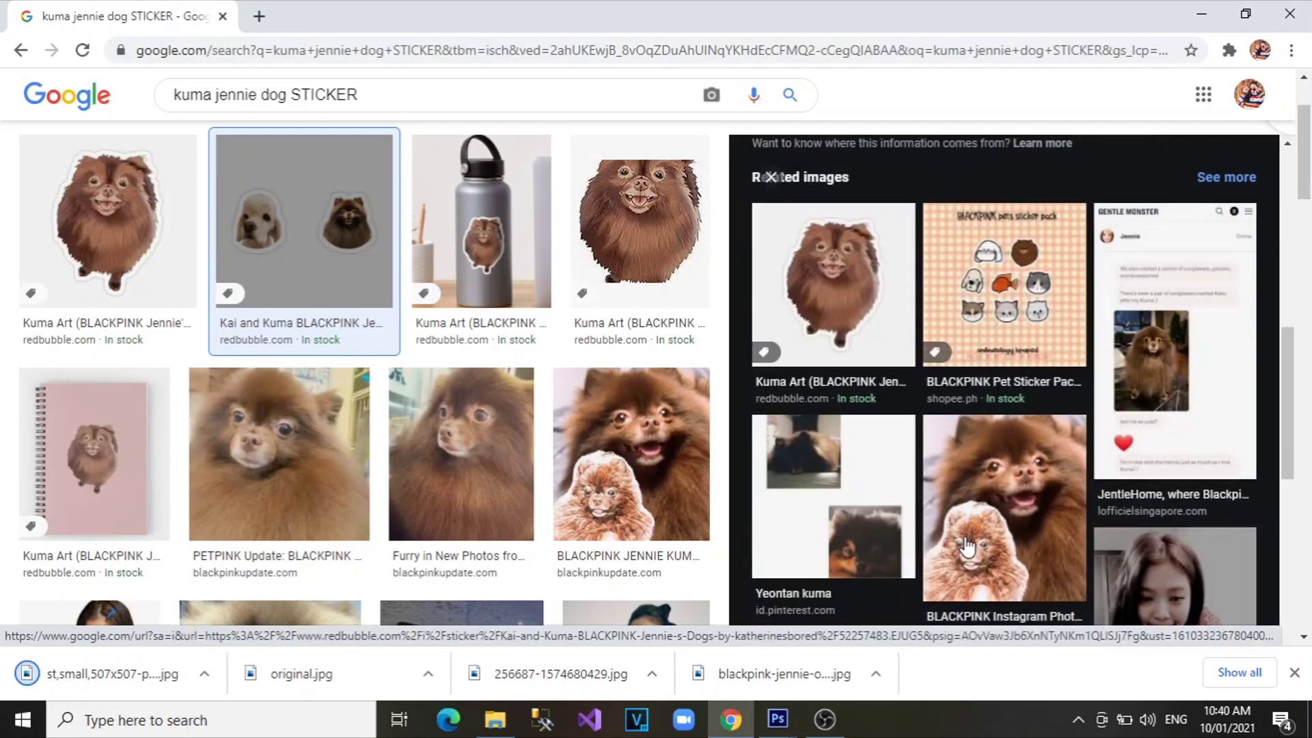
# Switch back to Photoshop and open the downloaded two-dog sticker image beside the bootleg document.
pyautogui.moveTo(778, 718)
pyautogui.click(745, 660)
pyautogui.click(53, 13)
pyautogui.click(68, 47)
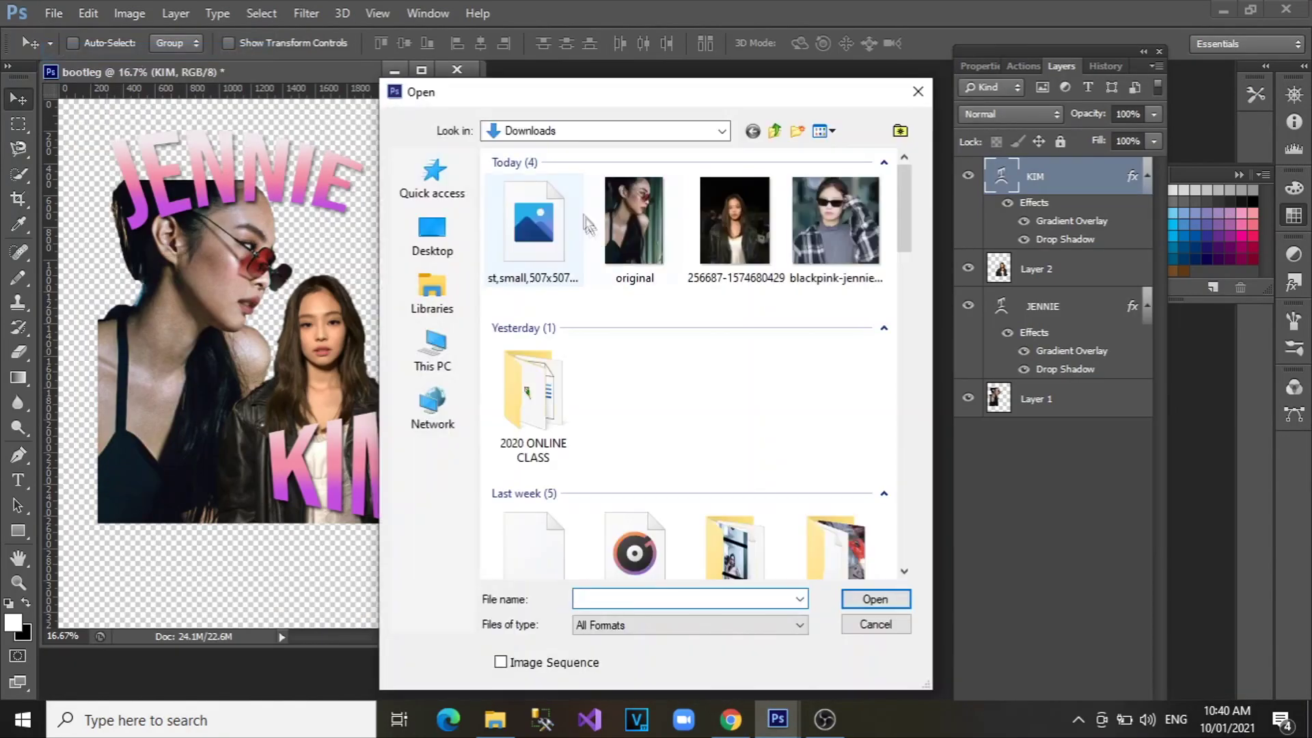
pyautogui.doubleClick(560, 219)
pyautogui.moveTo(431, 89); pyautogui.dragTo(539, 84)
# Copy the cream dog sticker into the bootleg document, scaled to about 240%, and place it above the jacket woman's head.
pyautogui.press('w')
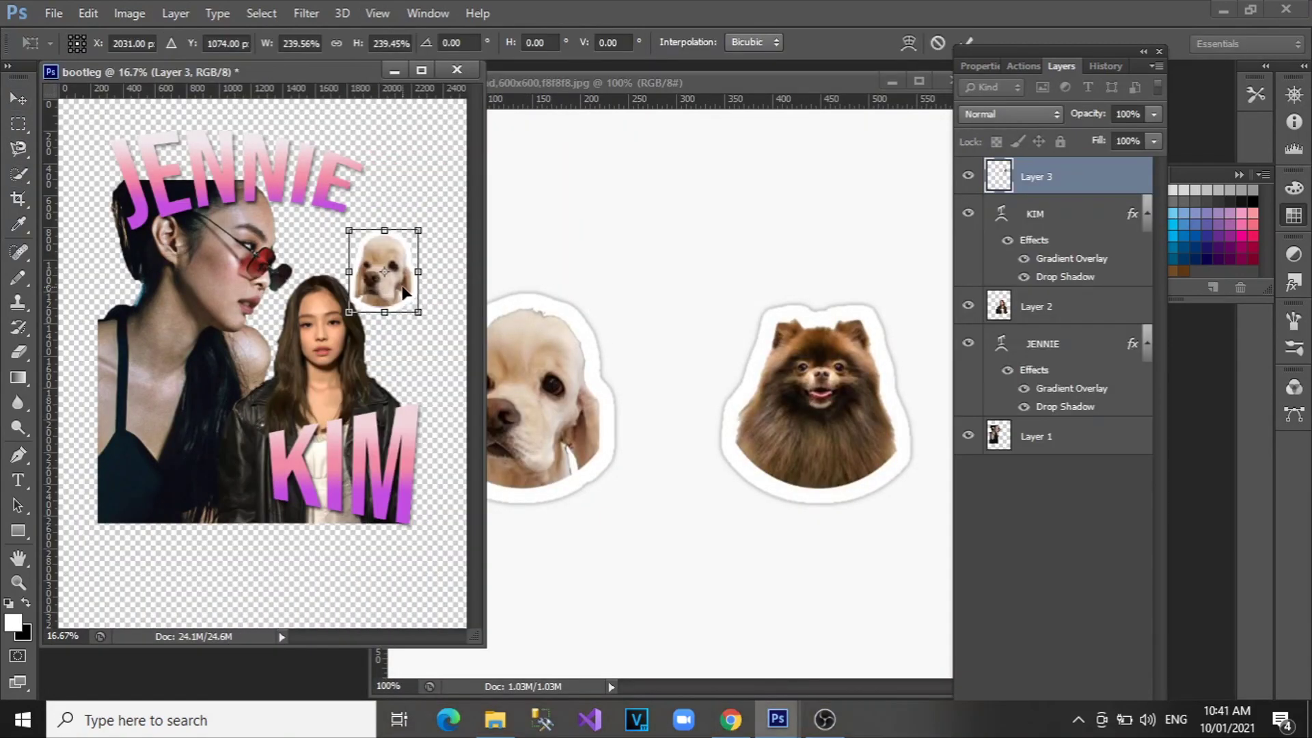
pyautogui.moveTo(444, 314); pyautogui.dragTo(388, 283)
pyautogui.press('Return')
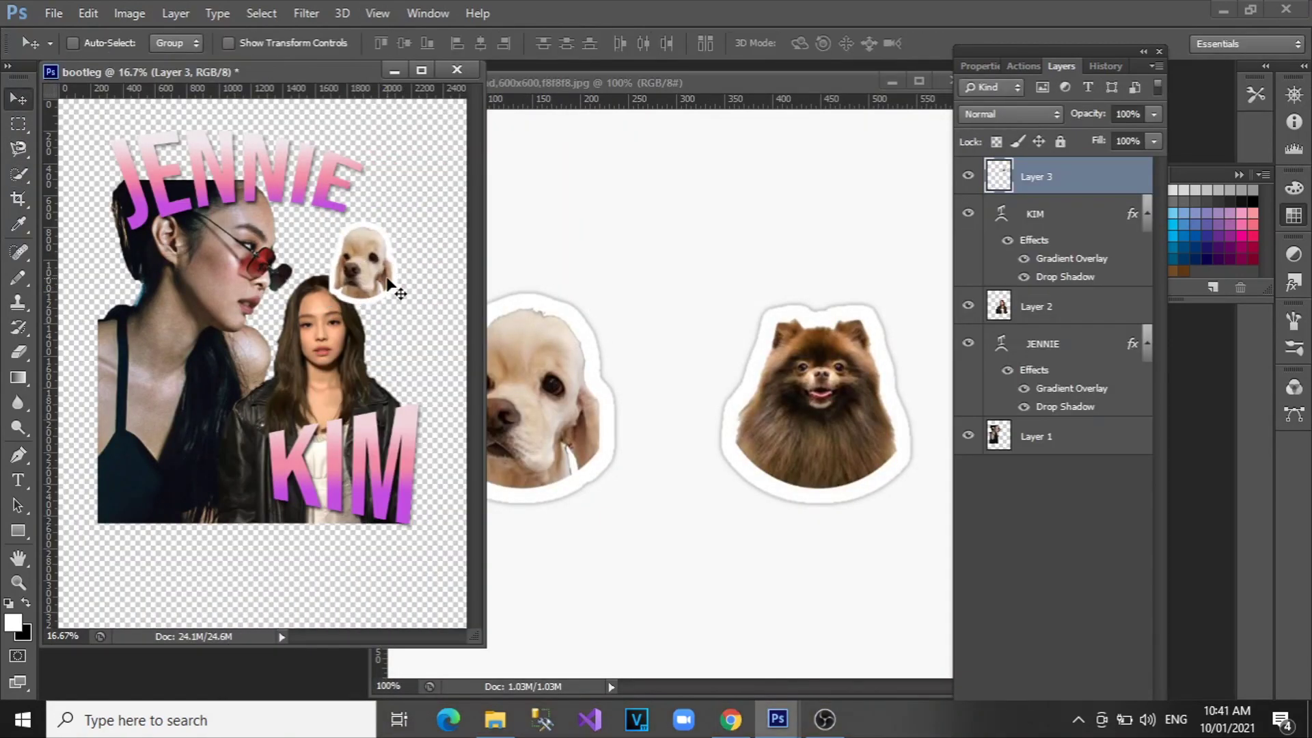
# Tilt the cream dog sticker slightly counter-clockwise above the jacket woman's head.
pyautogui.hotkey('ctrl', 't')
pyautogui.moveTo(415, 208); pyautogui.dragTo(396, 200)
pyautogui.press('Escape')
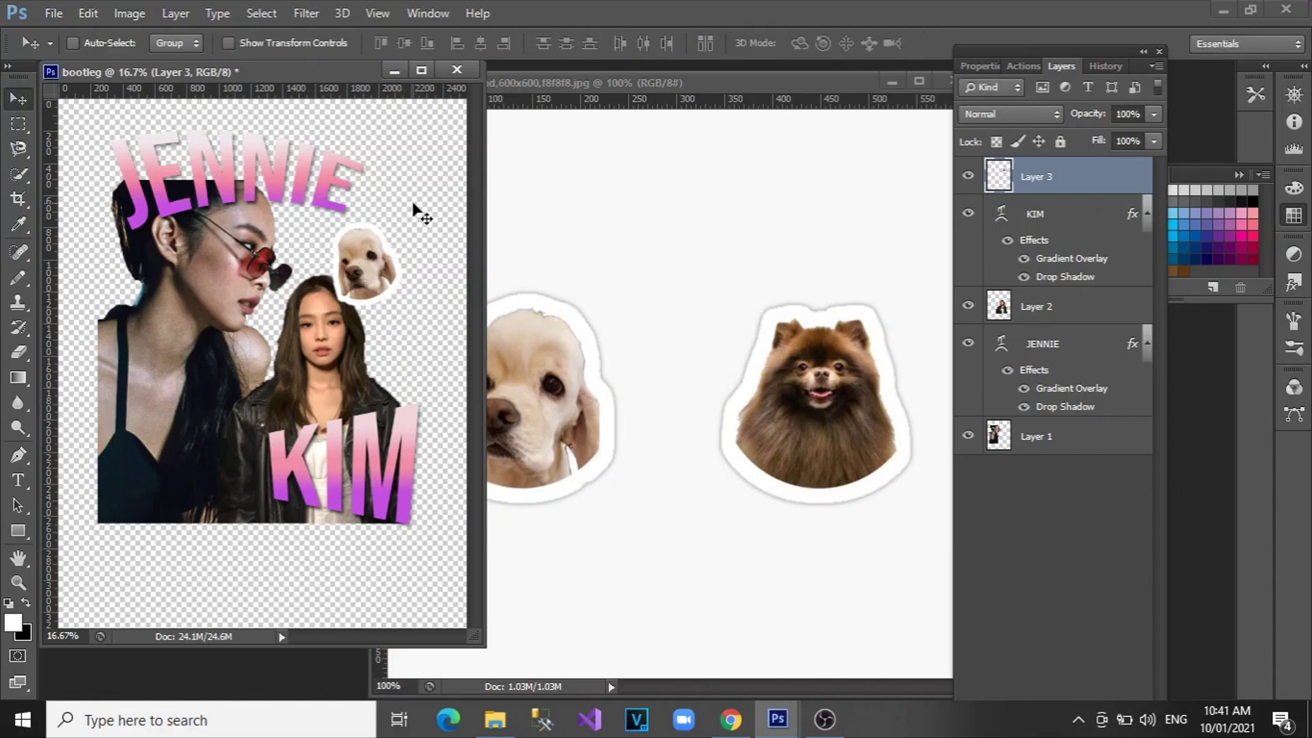
# Select the brown dog sticker in the two-dog image and copy it into the bootleg document.
pyautogui.click(617, 330)
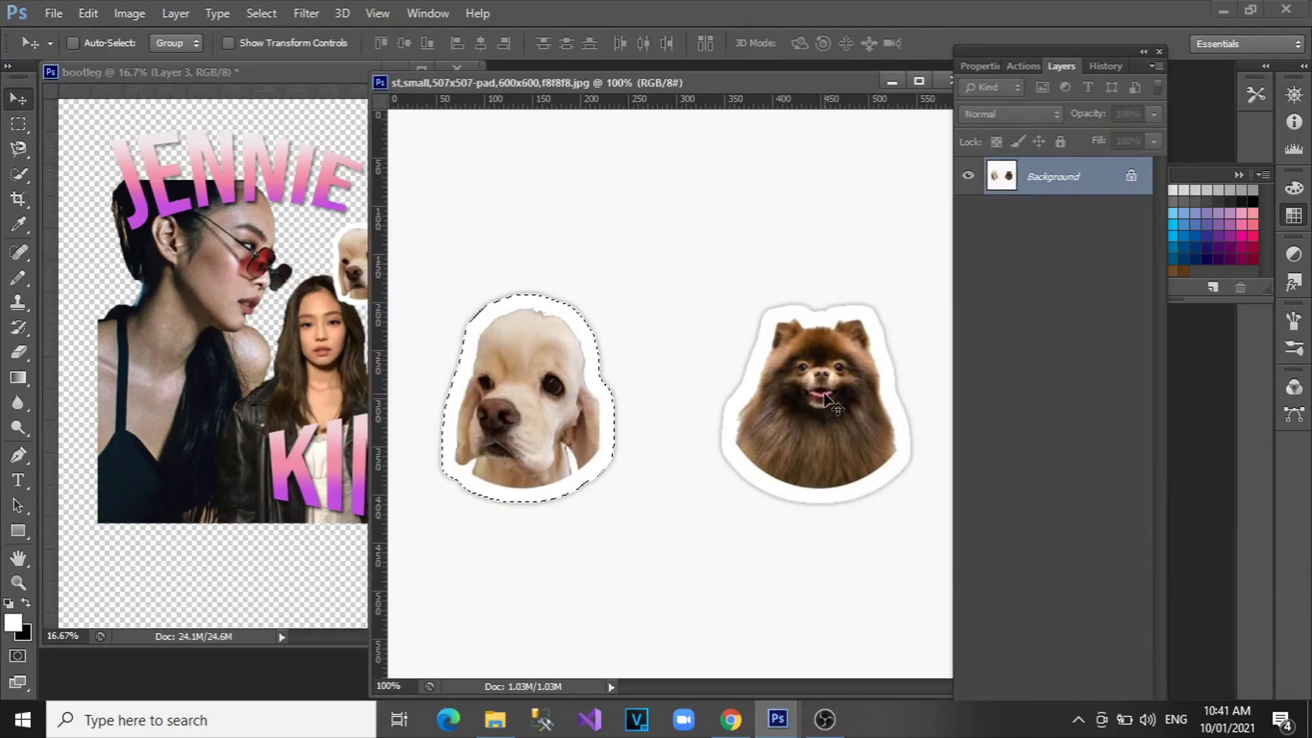
pyautogui.press('w')
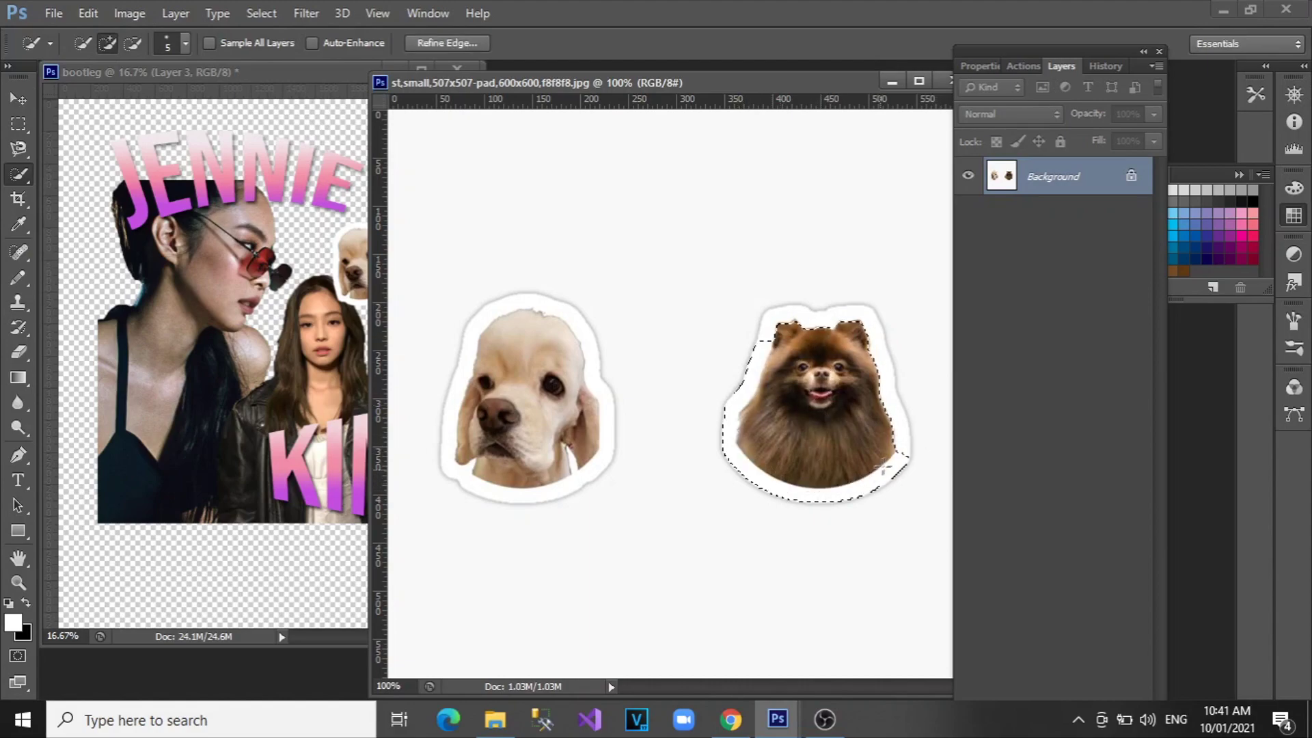
pyautogui.press('v')
pyautogui.moveTo(862, 352); pyautogui.dragTo(459, 386)
# Scale the brown dog sticker to about 256%, rotate it about 8.5°, place it beside the woman's head, and nudge the cream dog slightly left.
pyautogui.hotkey('ctrl', 't')
pyautogui.moveTo(441, 369); pyautogui.dragTo(420, 338)
pyautogui.moveTo(441, 271); pyautogui.dragTo(447, 279)
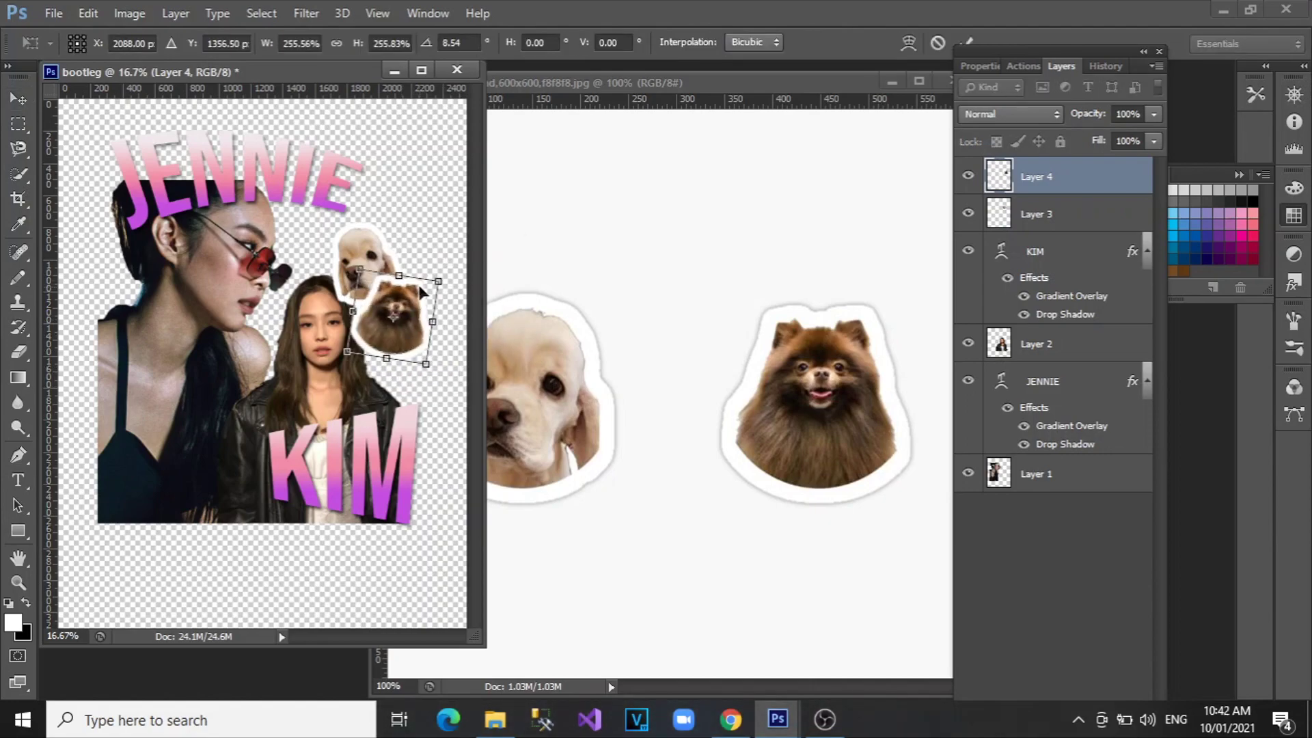
pyautogui.press('Return')
pyautogui.moveTo(353, 254); pyautogui.dragTo(345, 251)
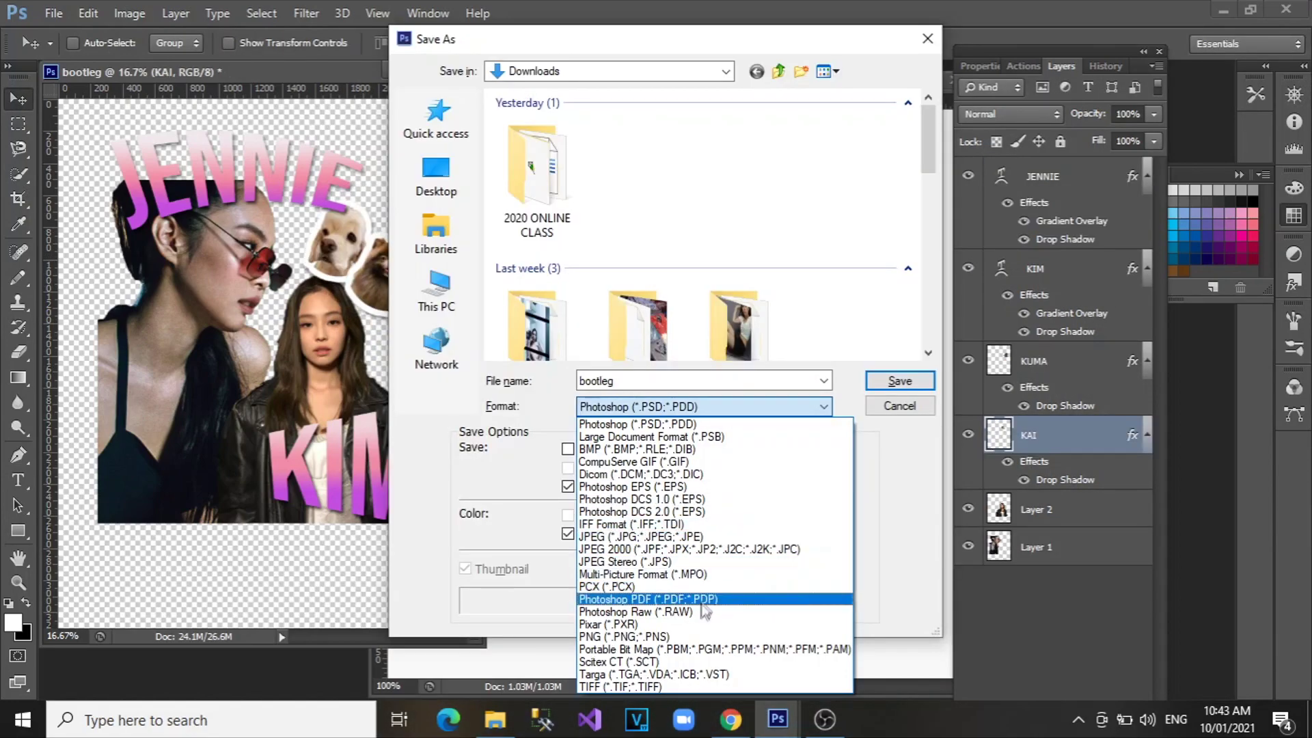
# Save the bootleg design to Downloads in PNG format under the name bootleg.
pyautogui.click(683, 618)
pyautogui.click(704, 406)
pyautogui.click(683, 632)
pyautogui.click(871, 381)
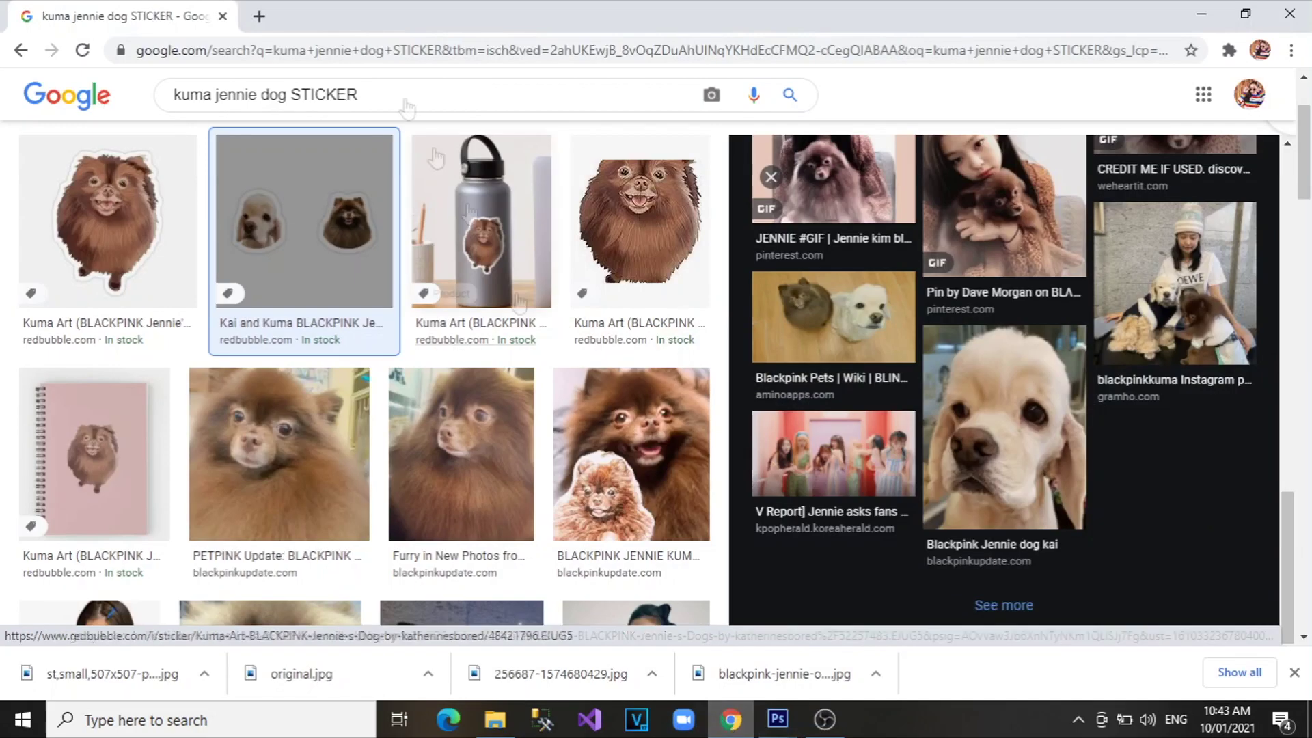
# In Chrome, search Google Images for "BLACK SHIRT", and refine the search to "black shirt oversized".
pyautogui.tripleClick(408, 107)
pyautogui.press('BackSpace')
pyautogui.write('BLACK SHIRT')
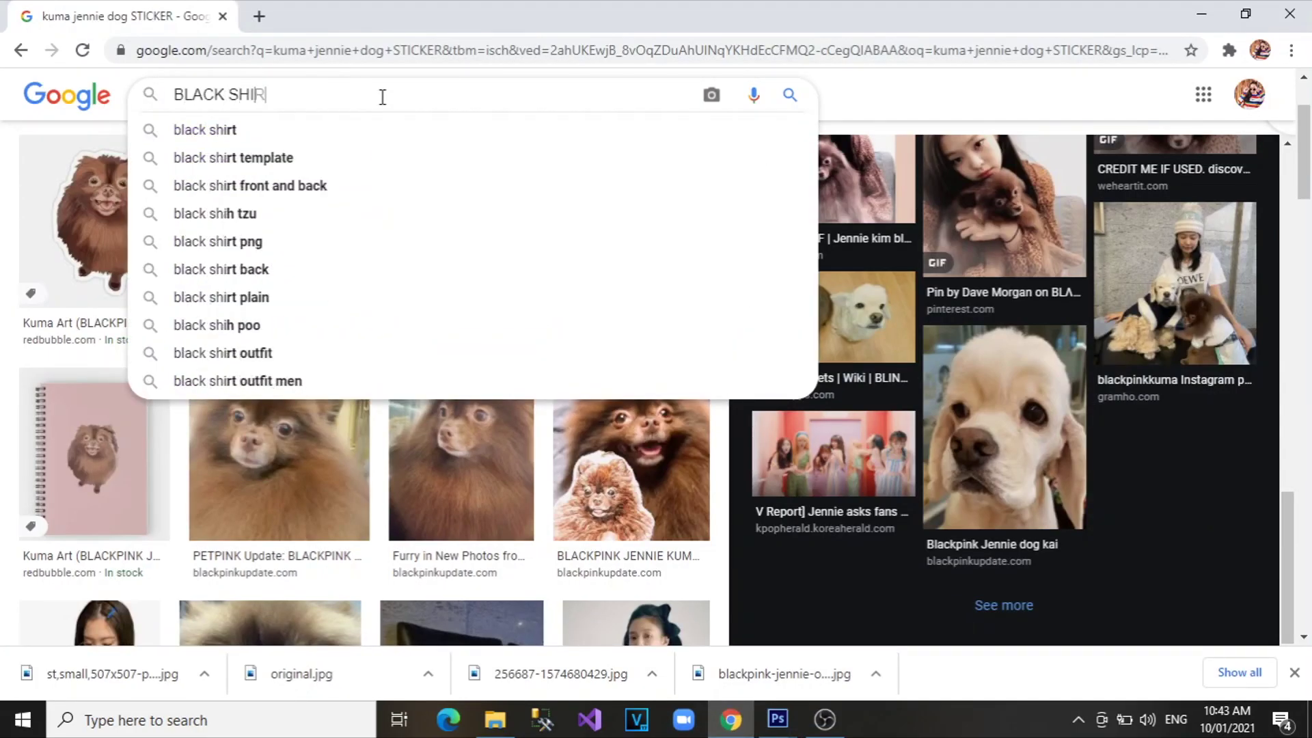
pyautogui.press('Return')
pyautogui.click(383, 97)
pyautogui.write('OVER')
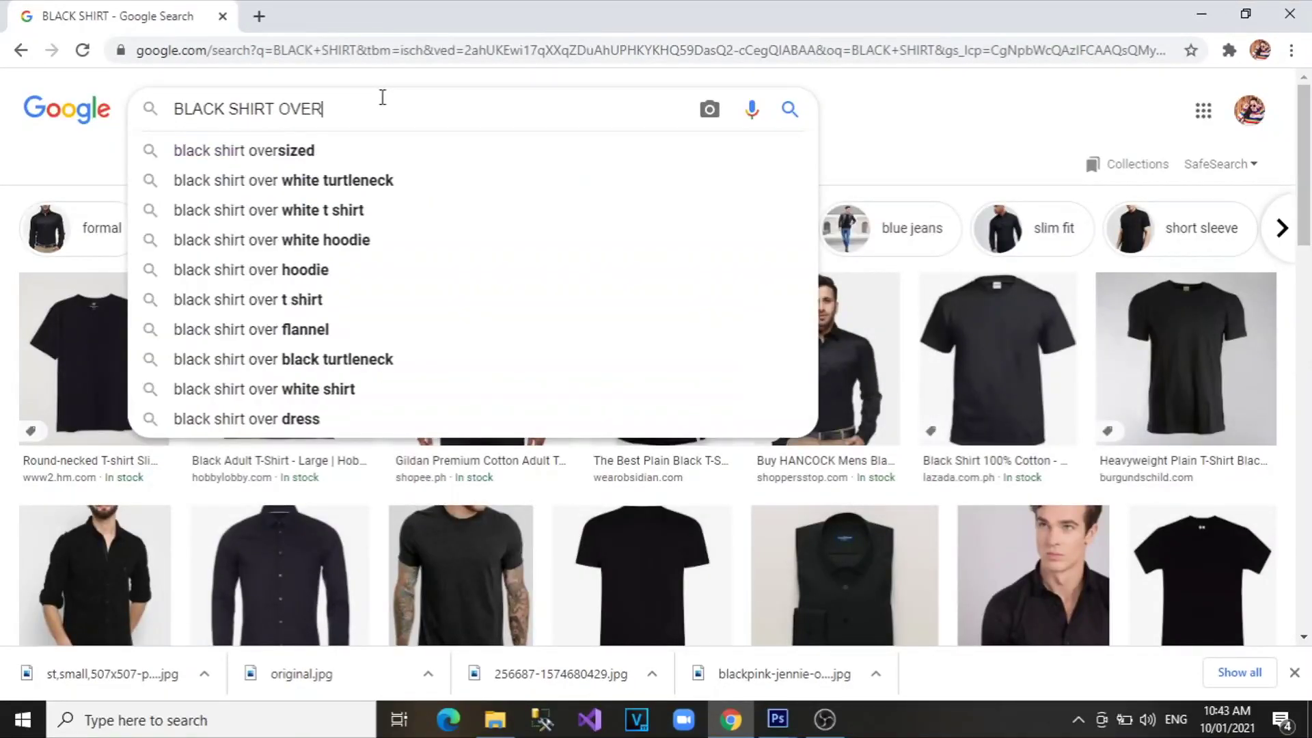
pyautogui.click(388, 150)
# Open the Newlook black textured grid oversized T-shirt result and save its image.
pyautogui.click(293, 340)
pyautogui.rightClick(1049, 351)
pyautogui.click(1082, 527)
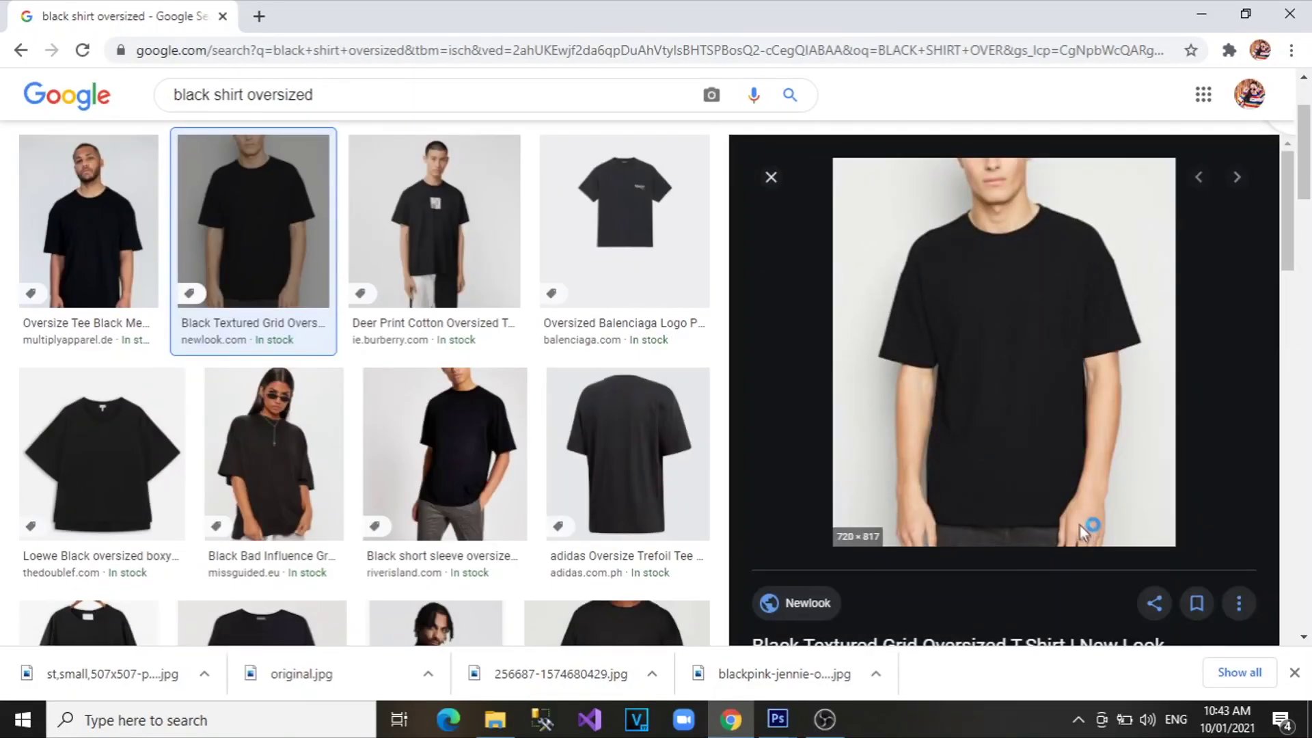
pyautogui.press('Return')
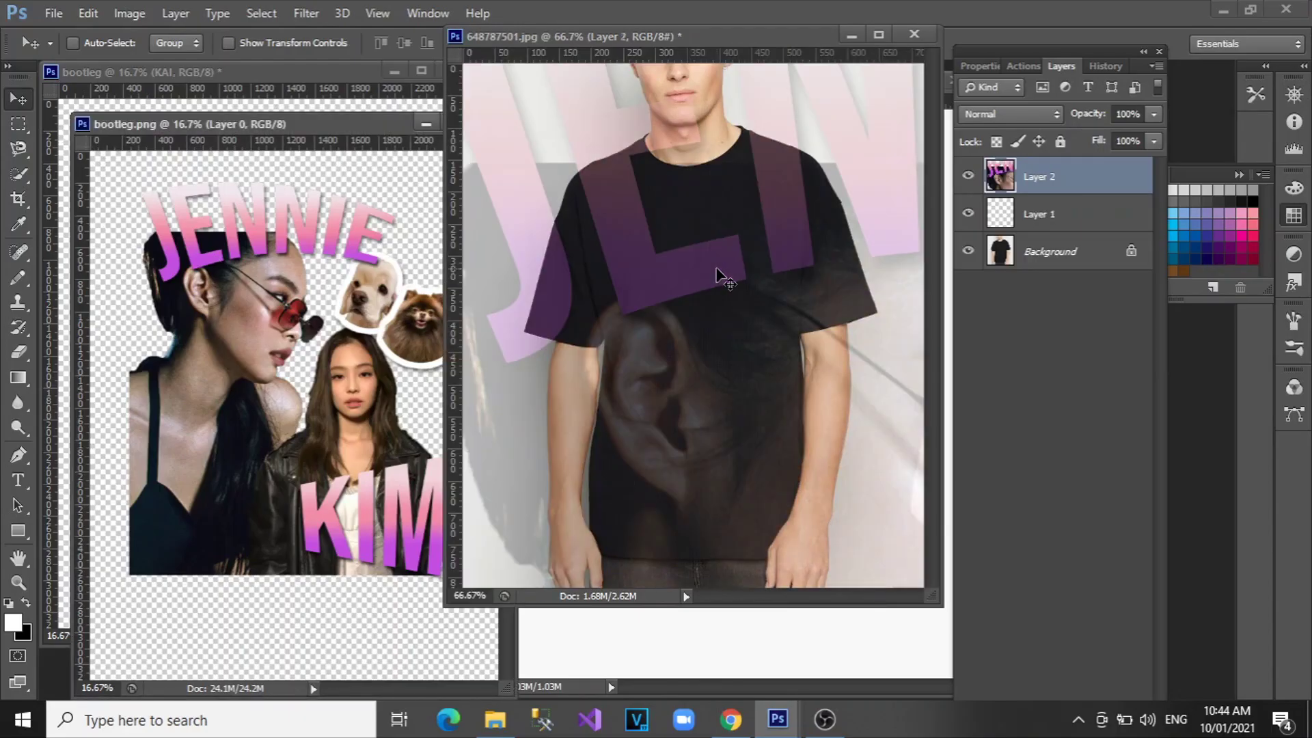
# Scale the bootleg graphic down in the Photoshop shirt photo and position it on the black shirt's chest.
pyautogui.hotkey('ctrl', 't')
pyautogui.moveTo(492, 123); pyautogui.dragTo(760, 346)
pyautogui.moveTo(650, 203); pyautogui.dragTo(830, 466)
pyautogui.moveTo(848, 482); pyautogui.dragTo(586, 122)
pyautogui.moveTo(567, 104); pyautogui.dragTo(842, 440)
pyautogui.moveTo(871, 488); pyautogui.dragTo(567, 150)
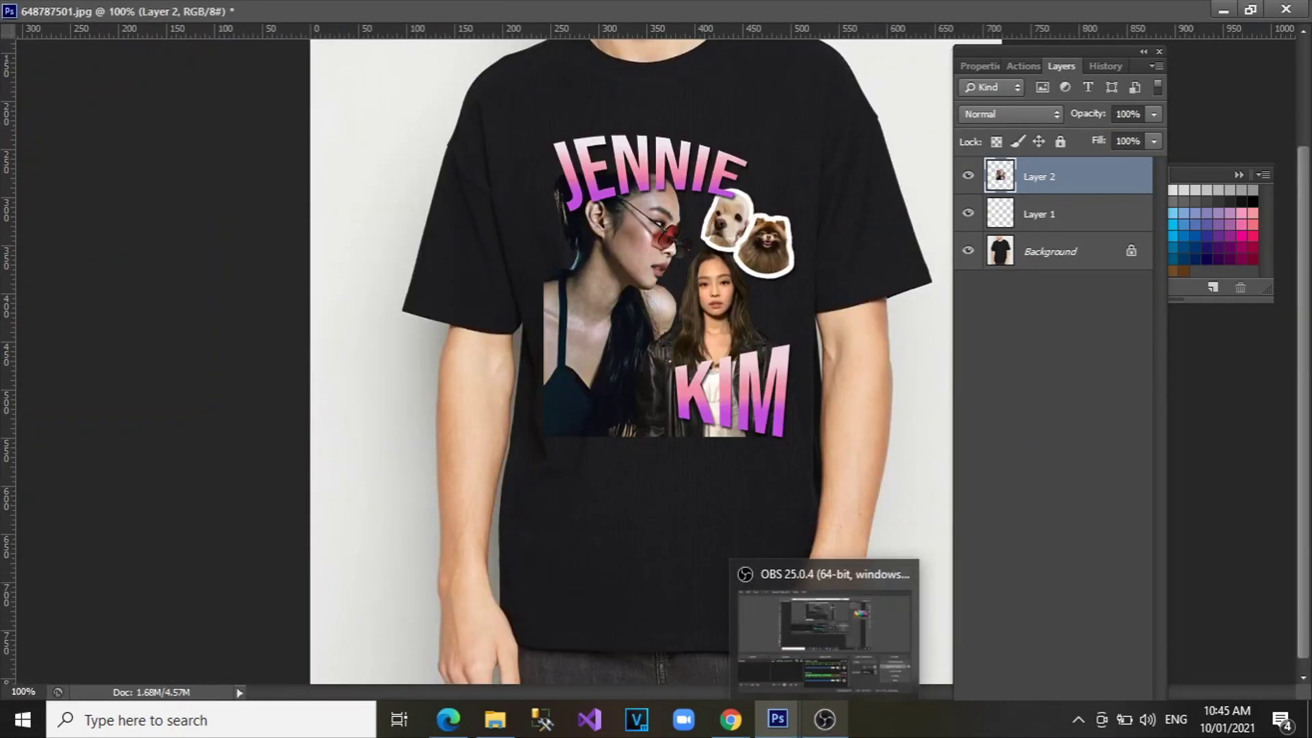
# Save the shirt mockup to Downloads as a JPEG named BOOTLEG SHIRT at Maximum quality 12, Progressive with 3 scans.
pyautogui.hotkey('ctrl', 'shift', 's')
pyautogui.write('BOOTLEG SHIRT')
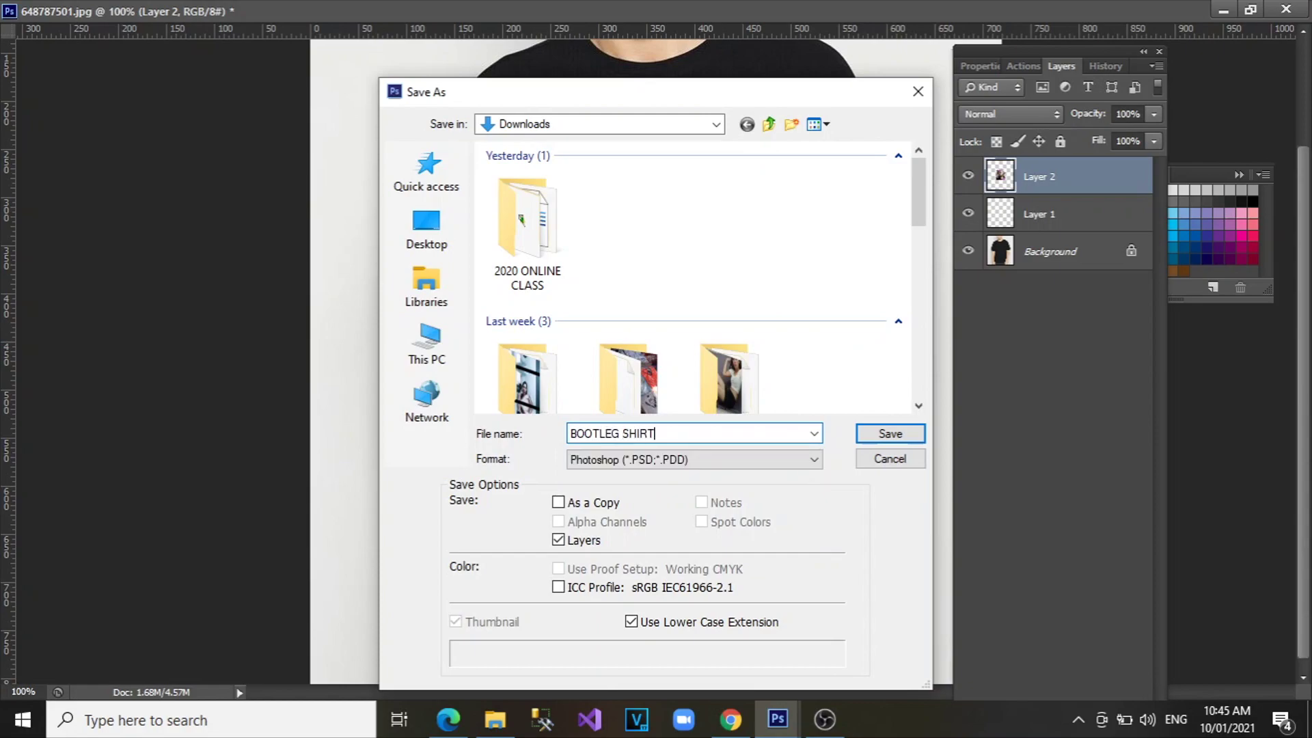
pyautogui.click(813, 459)
pyautogui.click(684, 298)
pyautogui.click(889, 434)
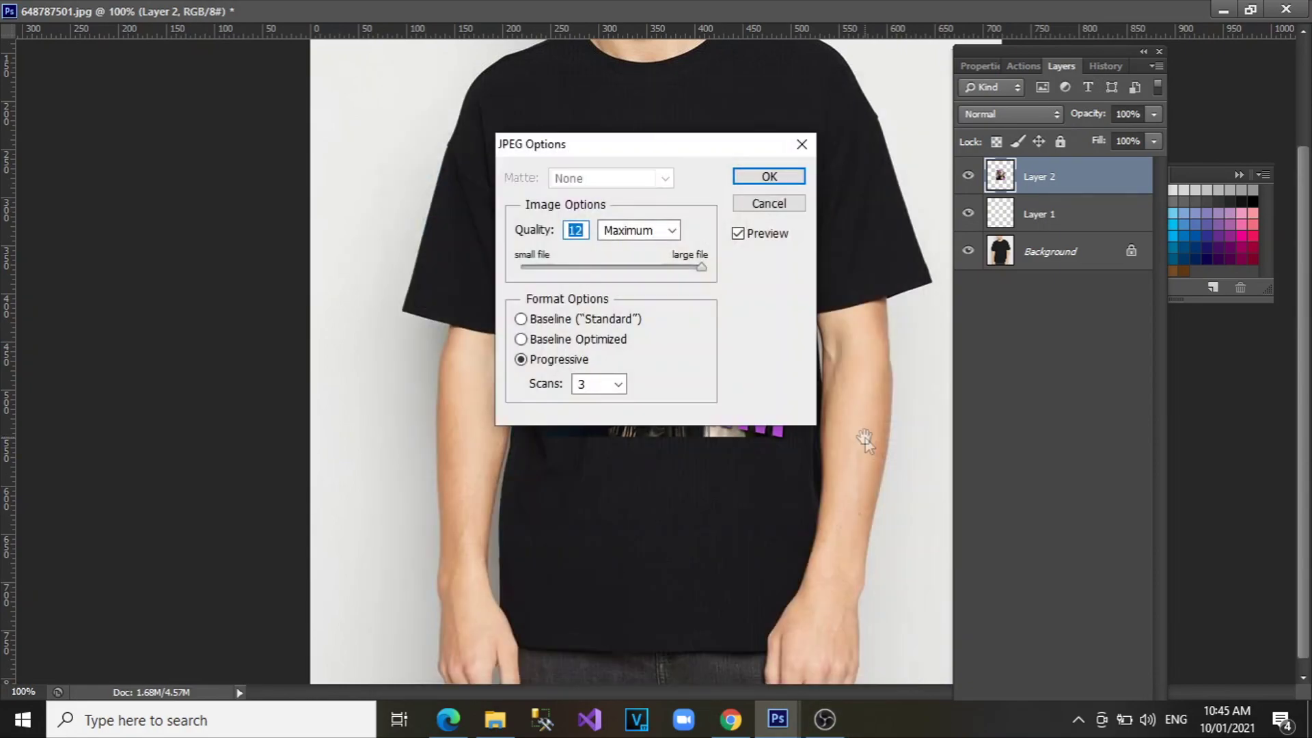
pyautogui.press('Return')
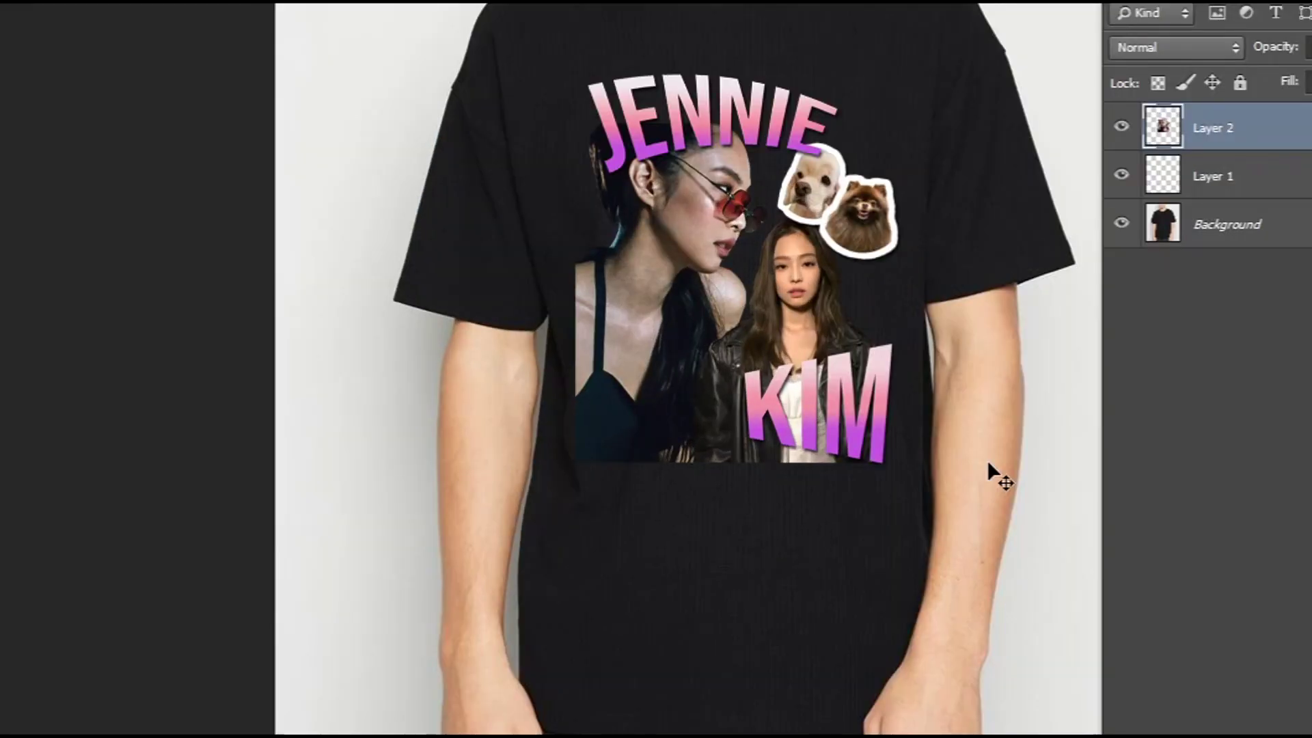